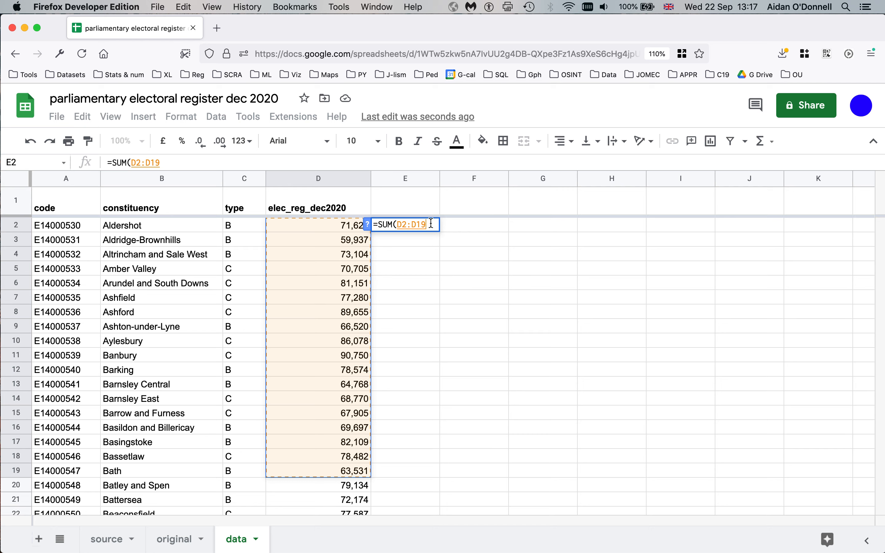
# Complete the formula in E2 as =SUM(D2:D651) to total the elec_reg_dec2020 column
pyautogui.press('BackSpace')
pyautogui.press('BackSpace')
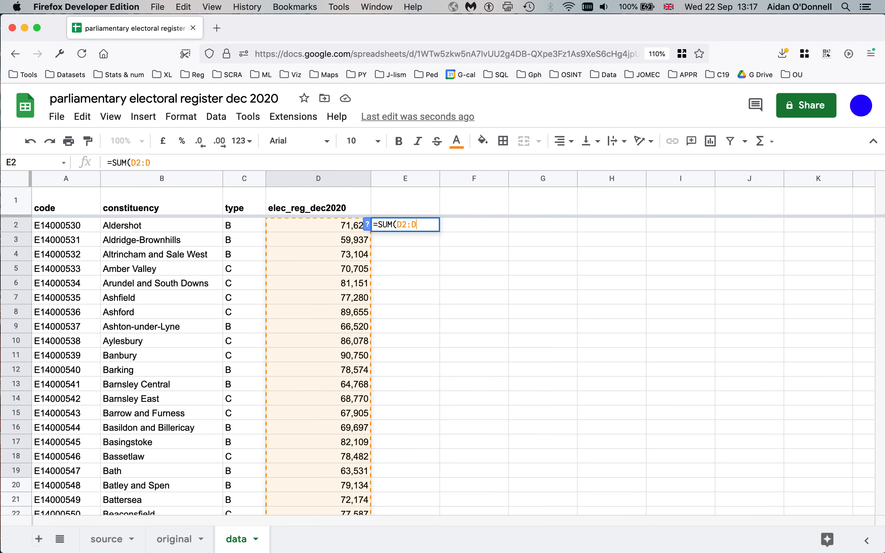
pyautogui.write('651)')
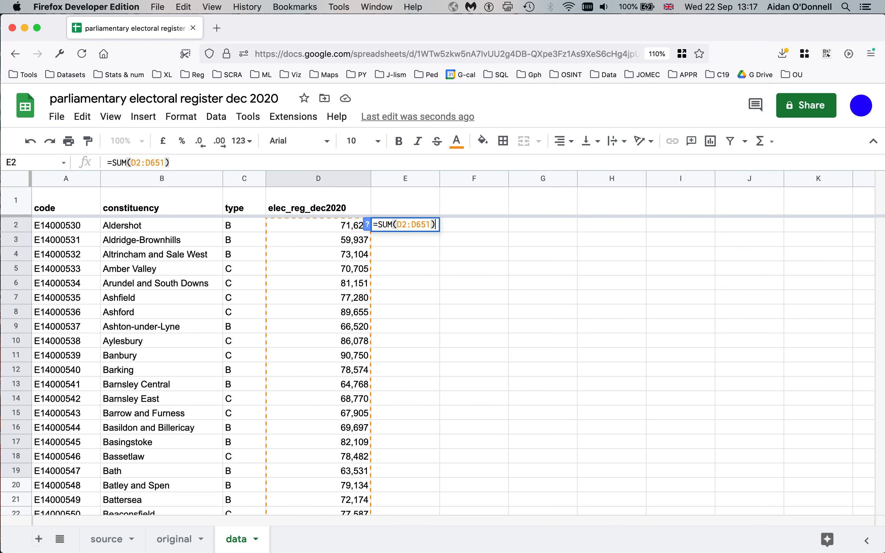
pyautogui.press('Return')
pyautogui.press('Up')
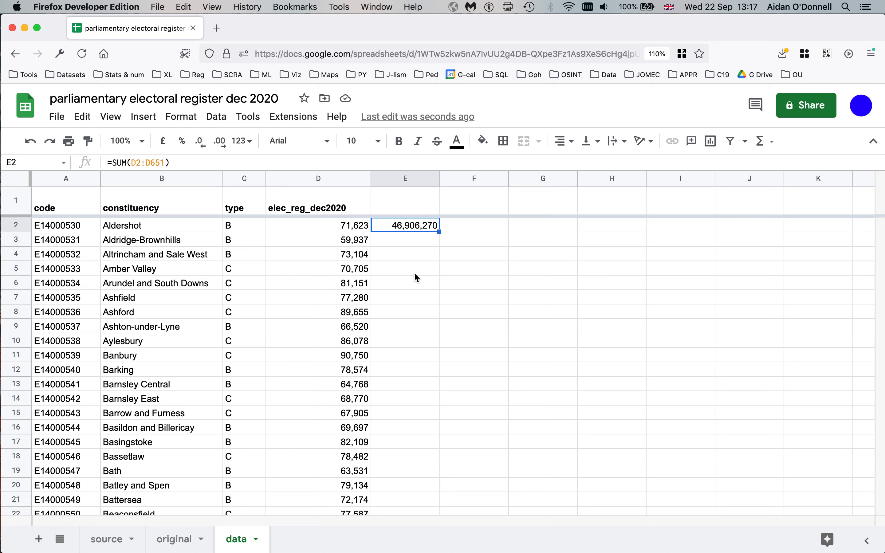
# Replace the total in E2 with =MIN(D2:D651) to get the smallest electorate
pyautogui.press('Delete')
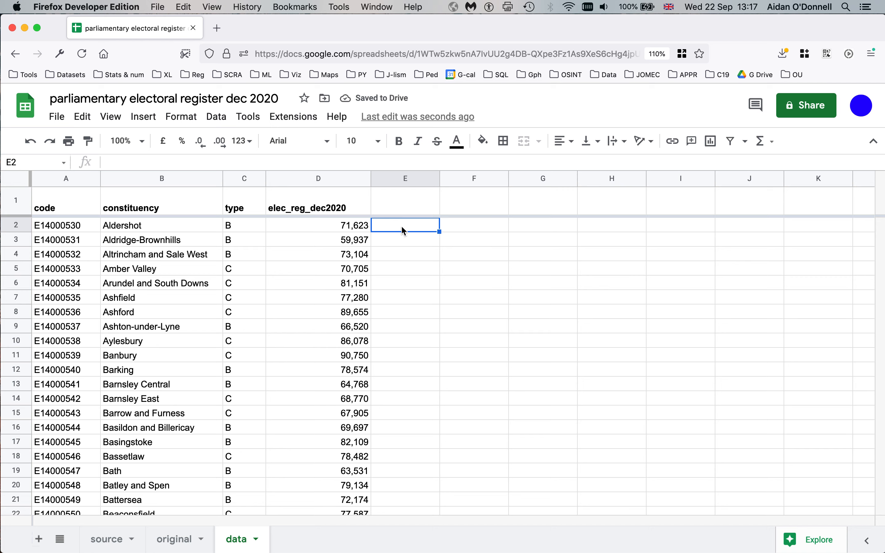
pyautogui.write('=MIN(')
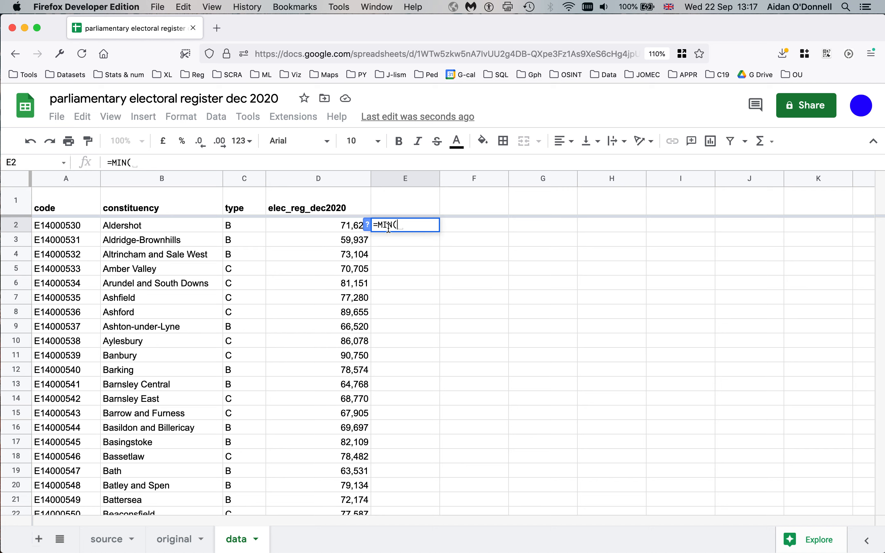
pyautogui.write('D2')
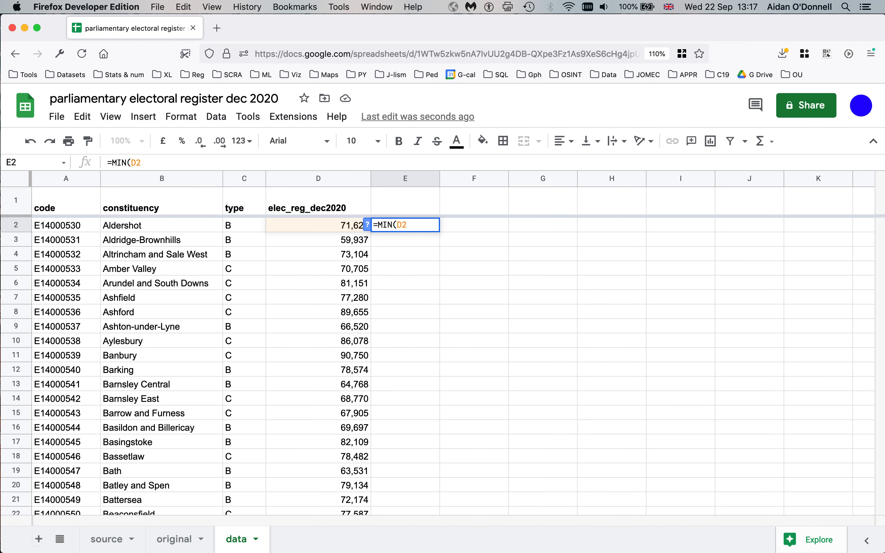
pyautogui.write(':D651')
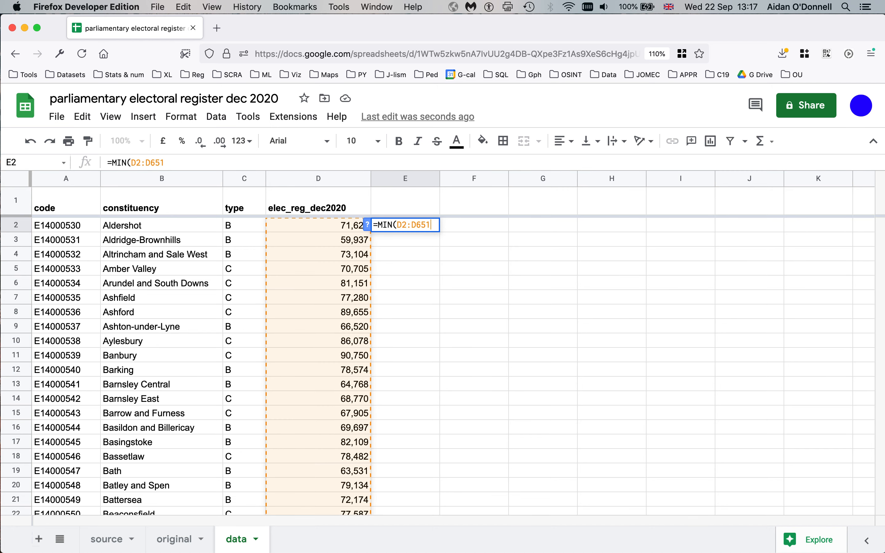
pyautogui.write(')')
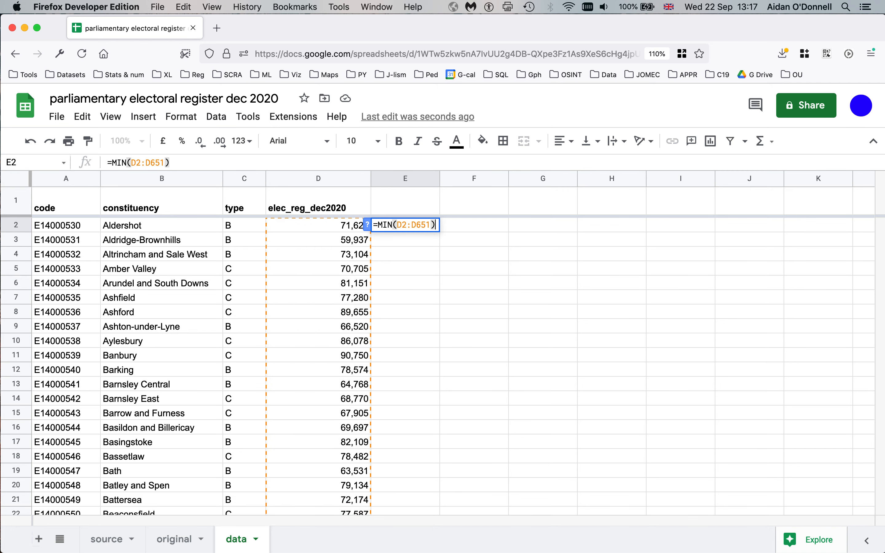
pyautogui.moveTo(397, 225); pyautogui.dragTo(437, 225)
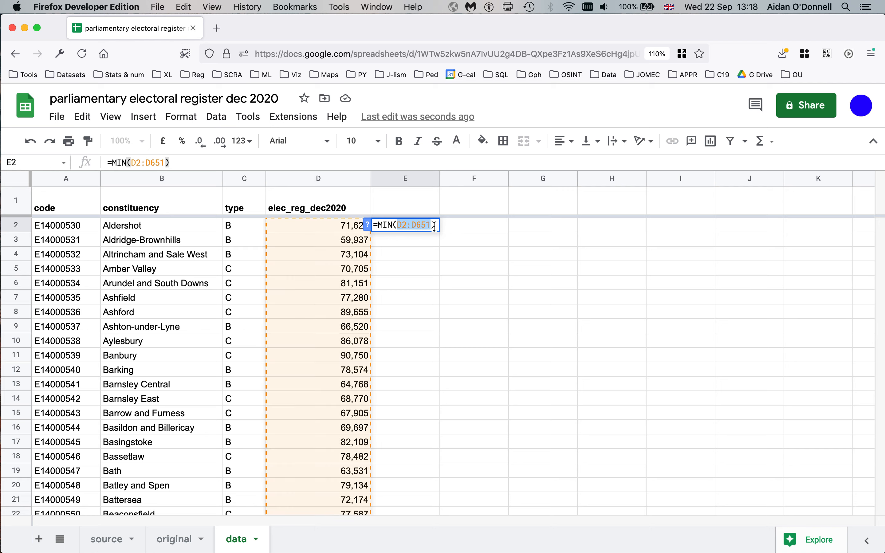
pyautogui.click(435, 225)
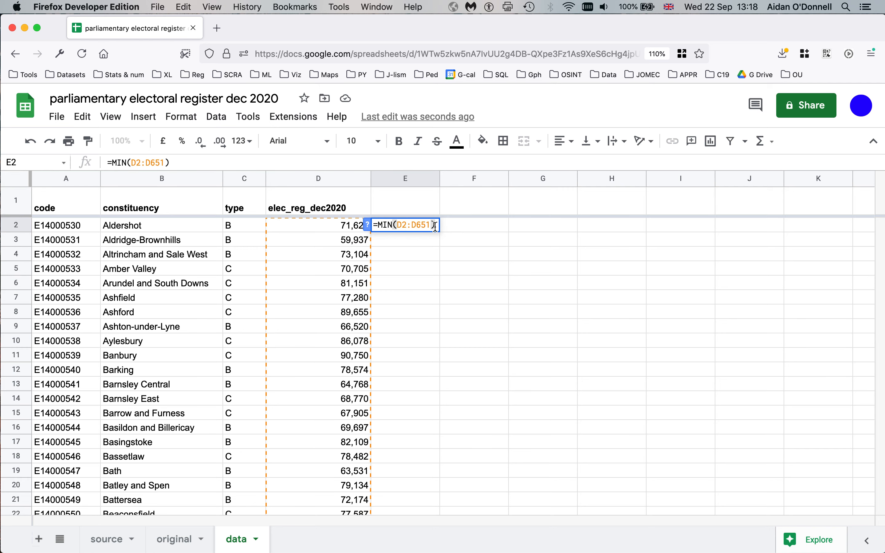
pyautogui.press('Return')
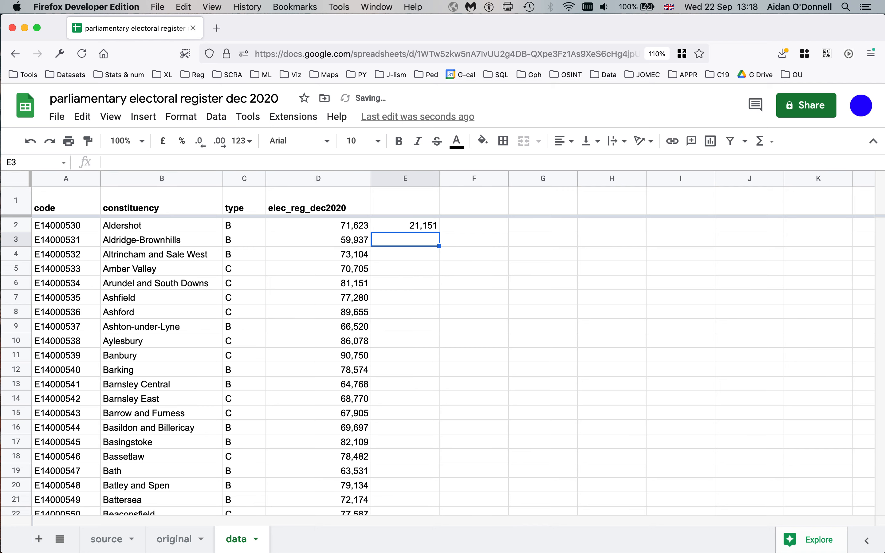
# Change the function in E2 from MIN to AVERAGE, keeping the range D2:D651
pyautogui.click(418, 226)
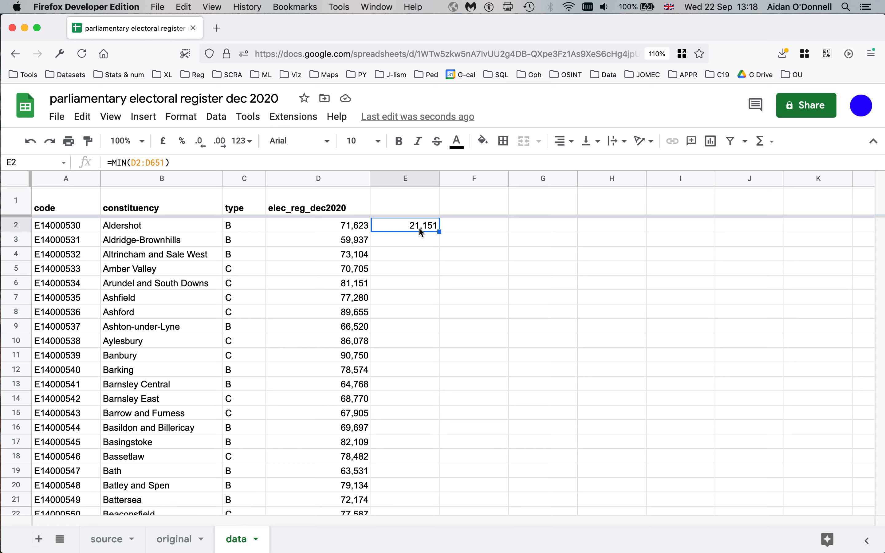
pyautogui.click(136, 164)
pyautogui.press('BackSpace')
pyautogui.press('BackSpace')
pyautogui.press('BackSpace')
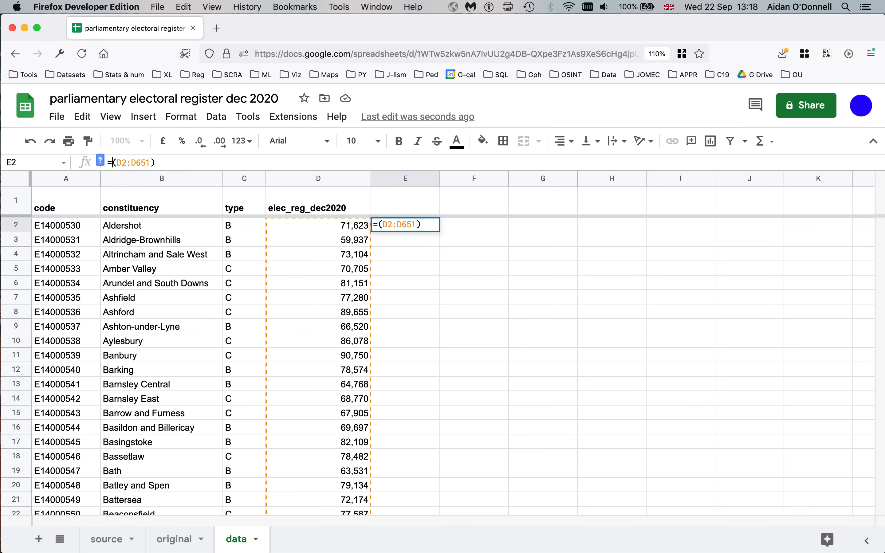
pyautogui.write('AVERAGE')
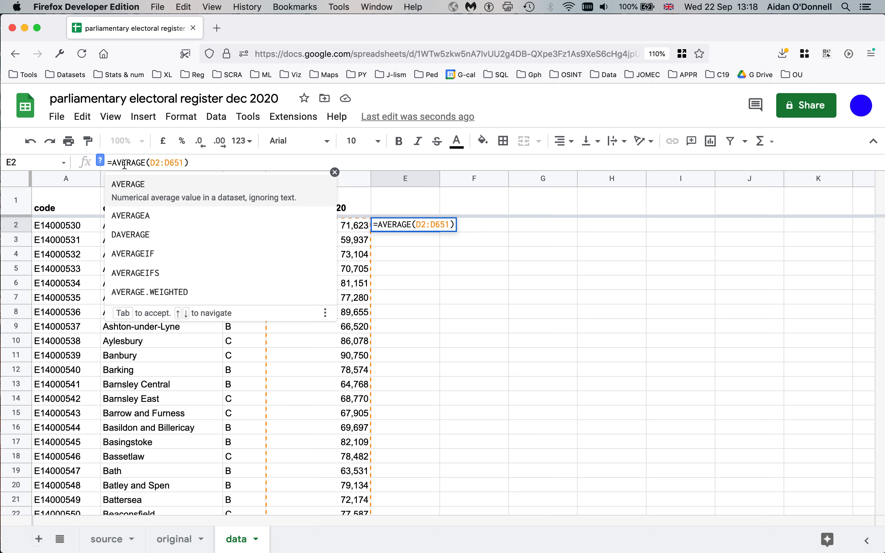
pyautogui.moveTo(151, 165); pyautogui.dragTo(185, 165)
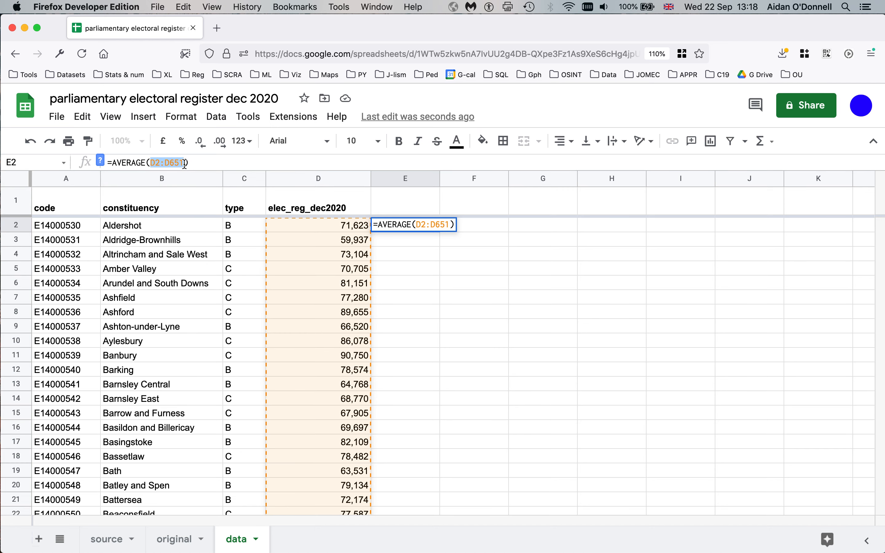
pyautogui.press('Return')
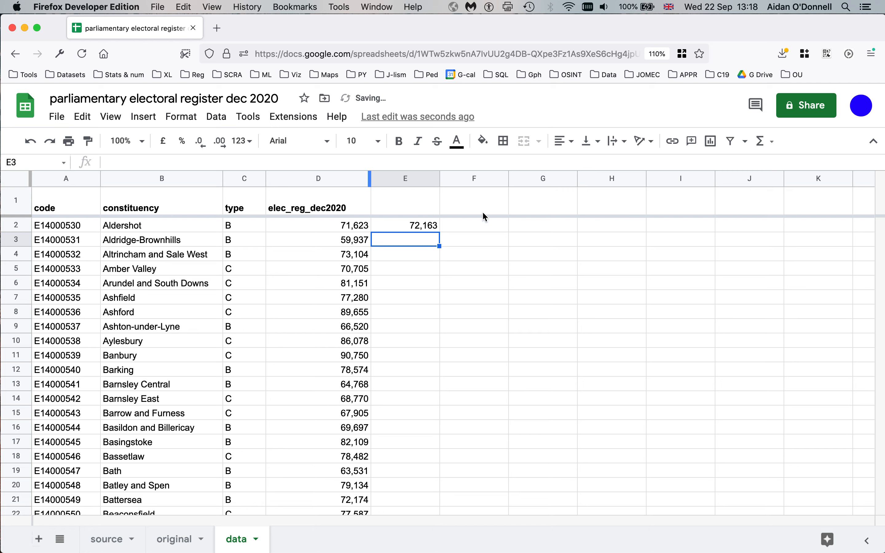
# Look through the code column for the first and last rows of the Welsh constituencies, whose codes start with W
pyautogui.click(315, 229)
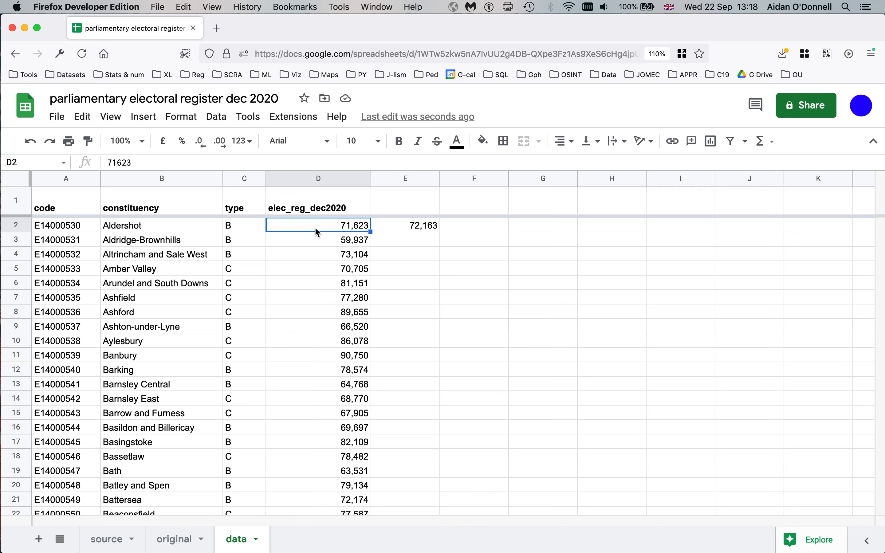
pyautogui.press('super+Down')
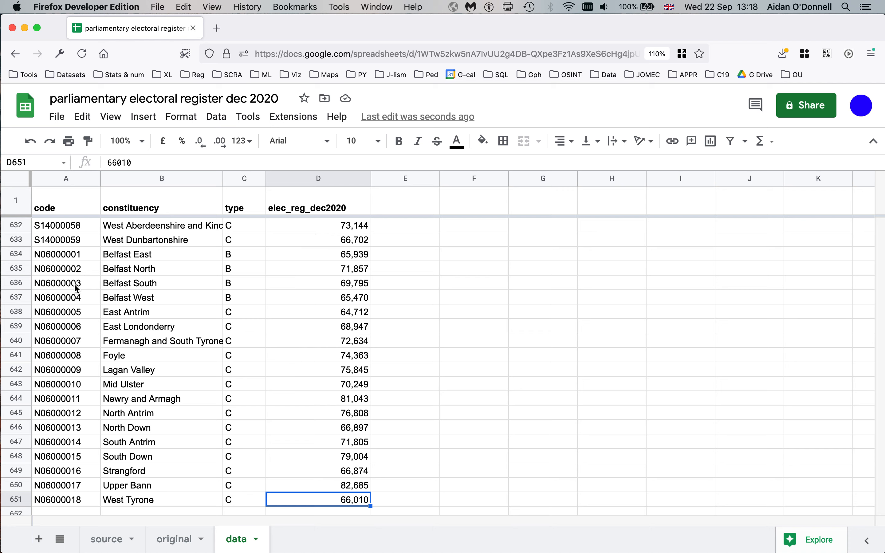
pyautogui.scroll(20, 77, 289)
pyautogui.scroll(-1, 69, 468)
pyautogui.click(65, 505)
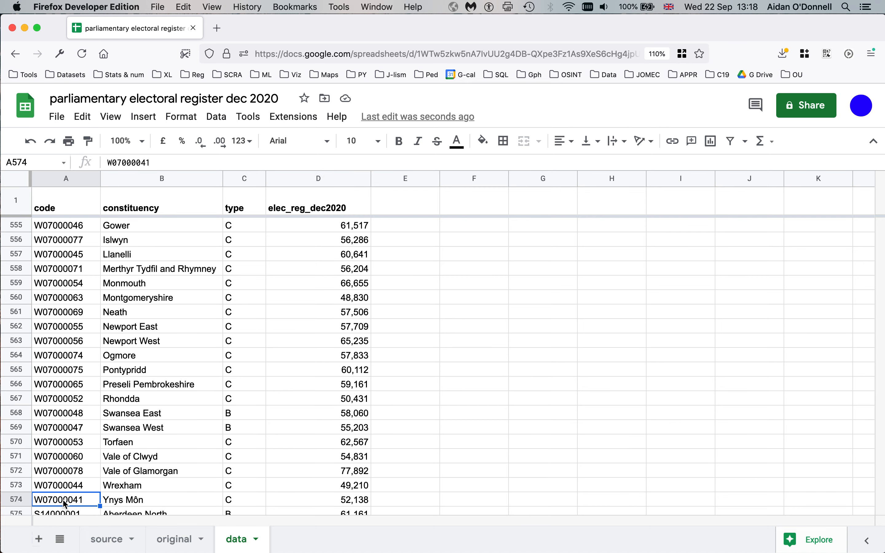
pyautogui.scroll(10, 63, 457)
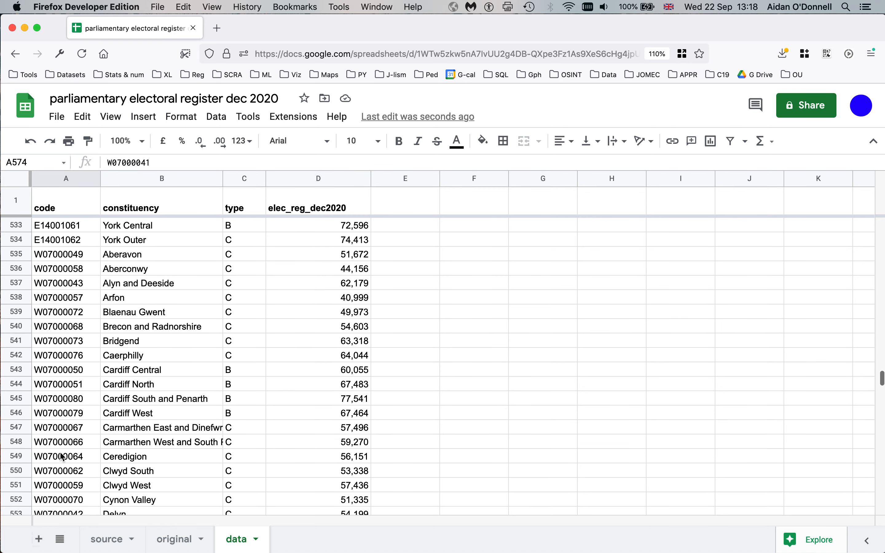
pyautogui.scroll(4, 63, 458)
pyautogui.scroll(-1, 63, 457)
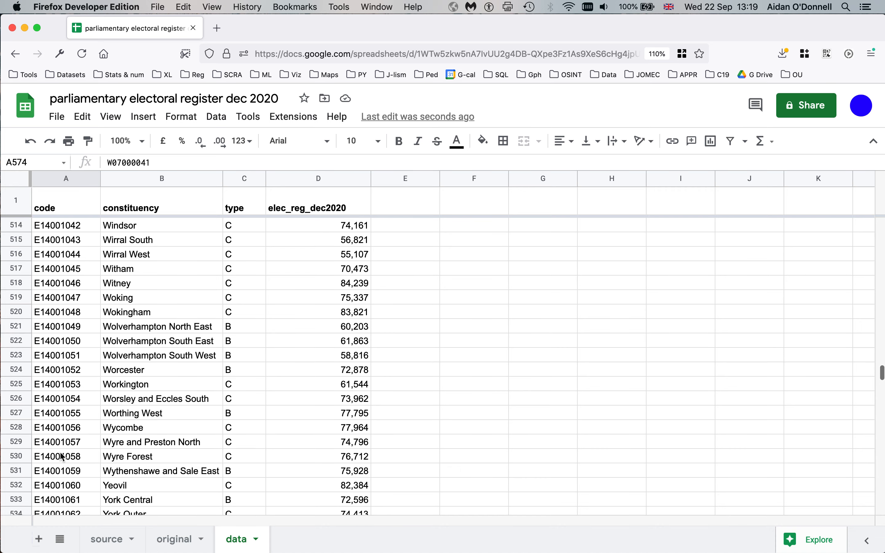
pyautogui.scroll(-1, 63, 457)
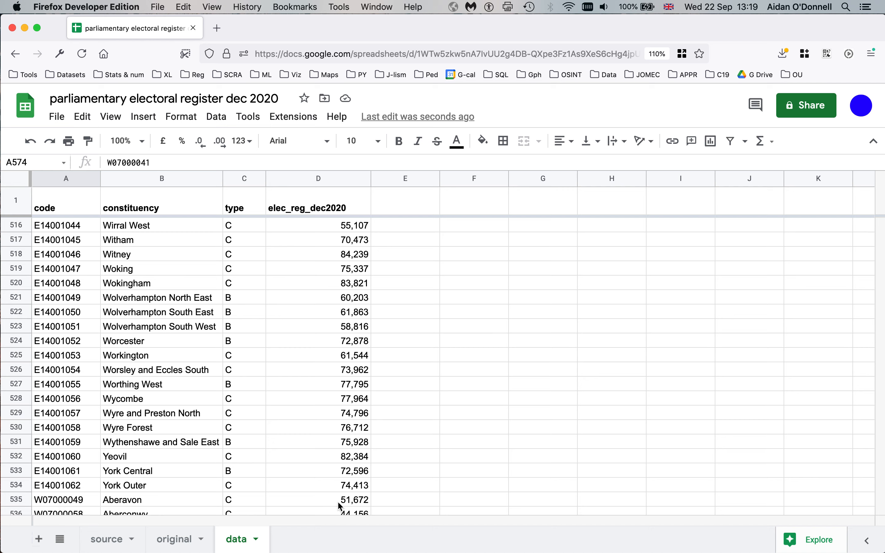
pyautogui.click(339, 472)
pyautogui.write('x')
pyautogui.press('Up')
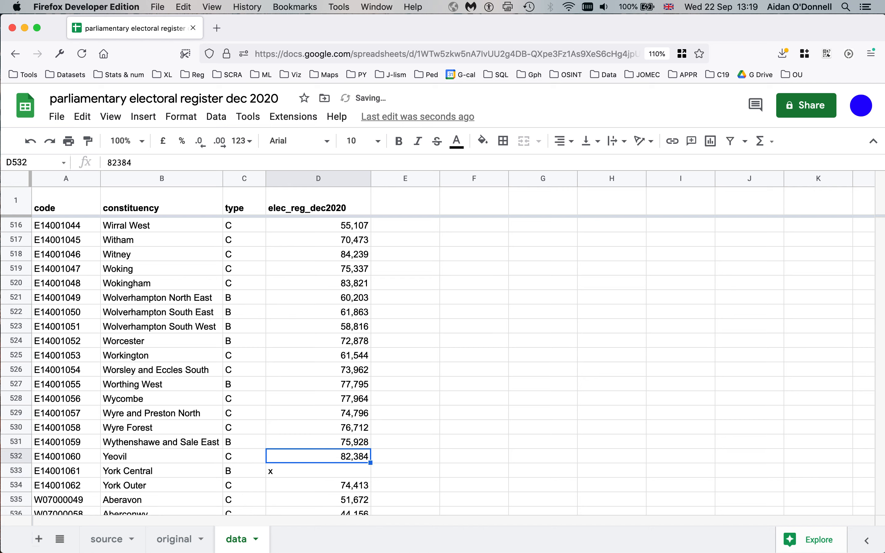
pyautogui.press('super+z')
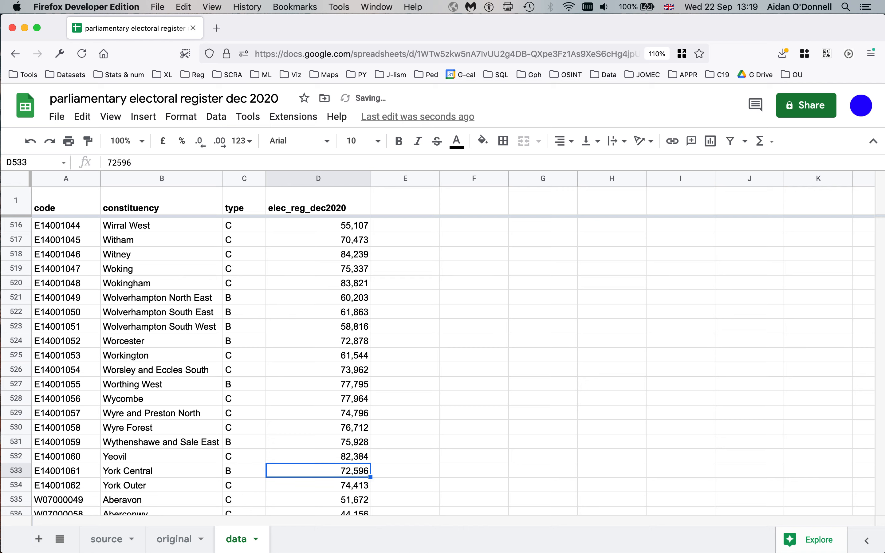
# Edit the formula in E2 to =AVERAGE(D535:D574) so it averages only the Welsh constituencies
pyautogui.press('super+Up')
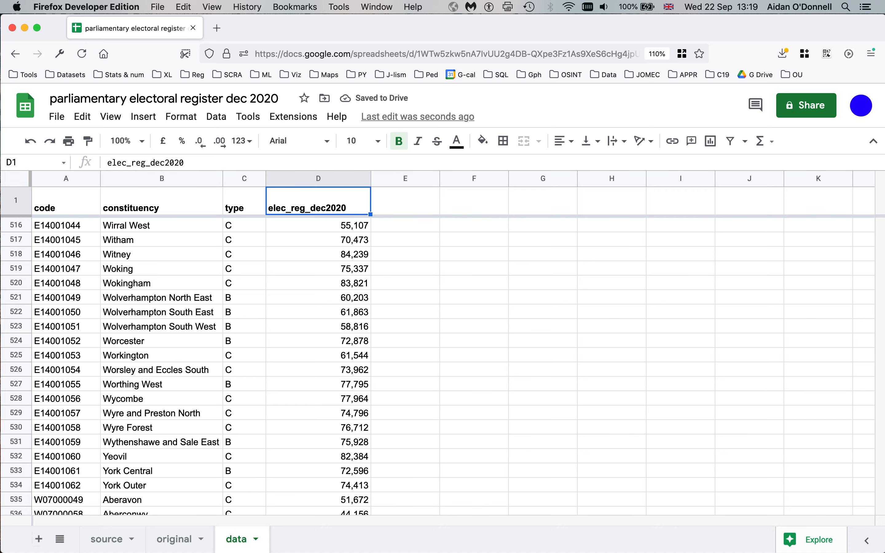
pyautogui.press('Down')
pyautogui.press('Right')
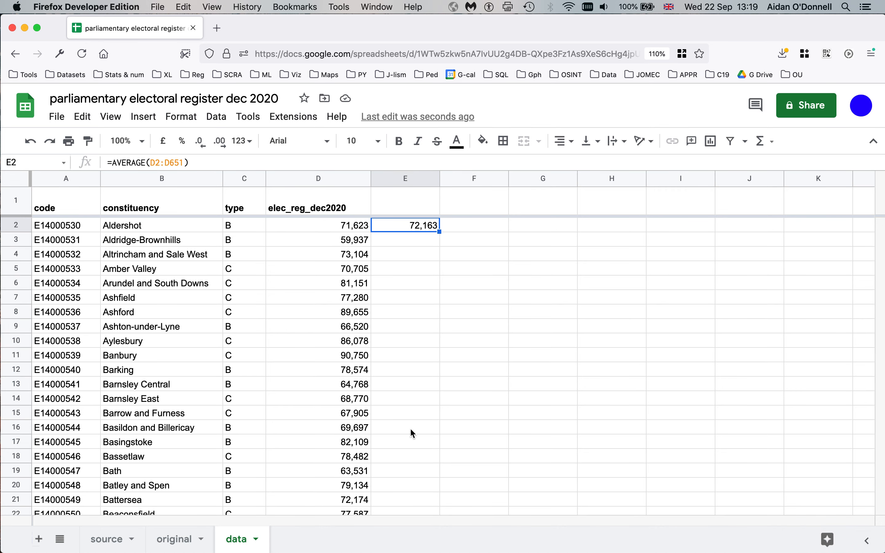
pyautogui.click(159, 163)
pyautogui.press('BackSpace')
pyautogui.write('535')
pyautogui.press('Delete')
pyautogui.press('Delete')
pyautogui.press('Delete')
pyautogui.write('57')
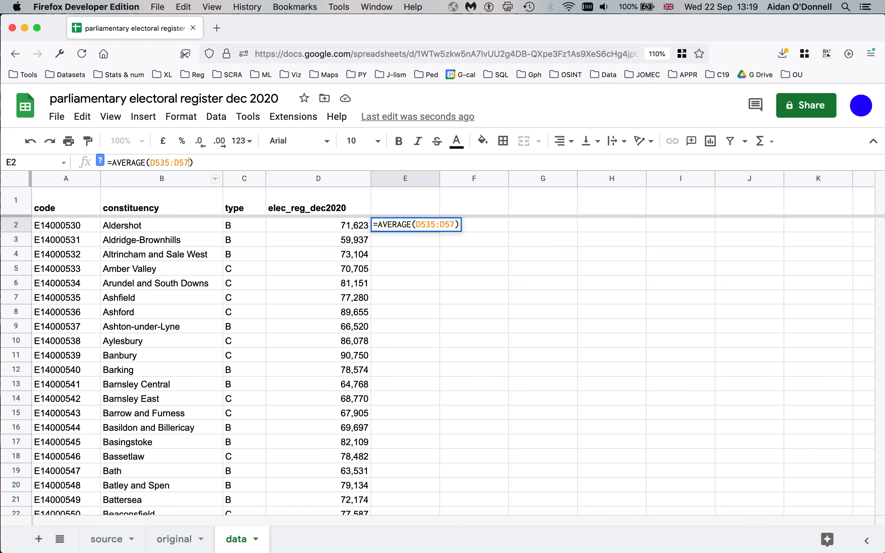
pyautogui.write('4')
pyautogui.press('Return')
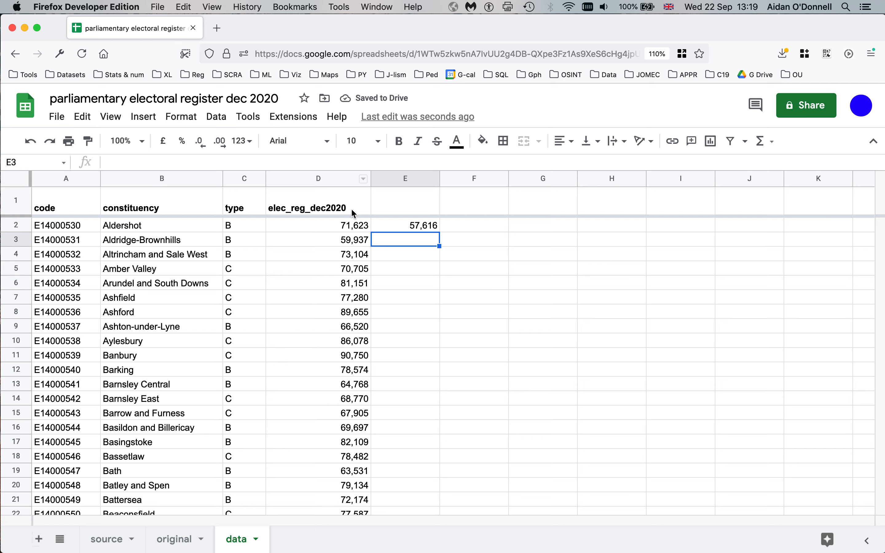
# Replace the formula in E2 with =COUNTUNIQUE(C2:C19) to count the distinct constituency types in those rows
pyautogui.click(406, 229)
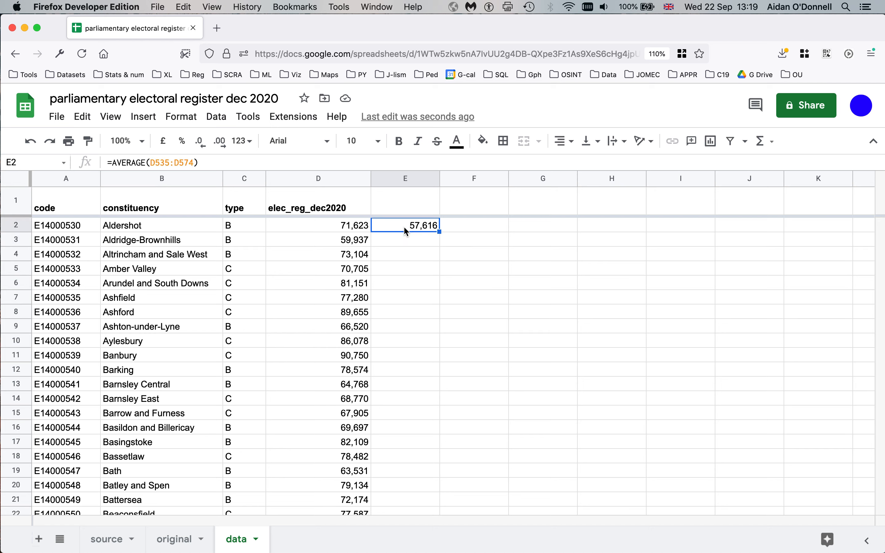
pyautogui.write('=count')
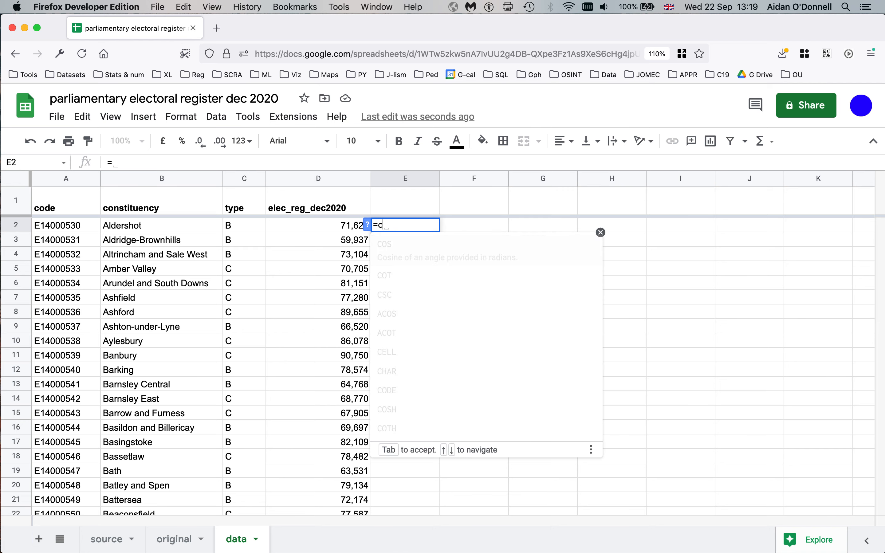
pyautogui.press('BackSpace')
pyautogui.press('BackSpace')
pyautogui.press('BackSpace')
pyautogui.press('BackSpace')
pyautogui.write('ountunique')
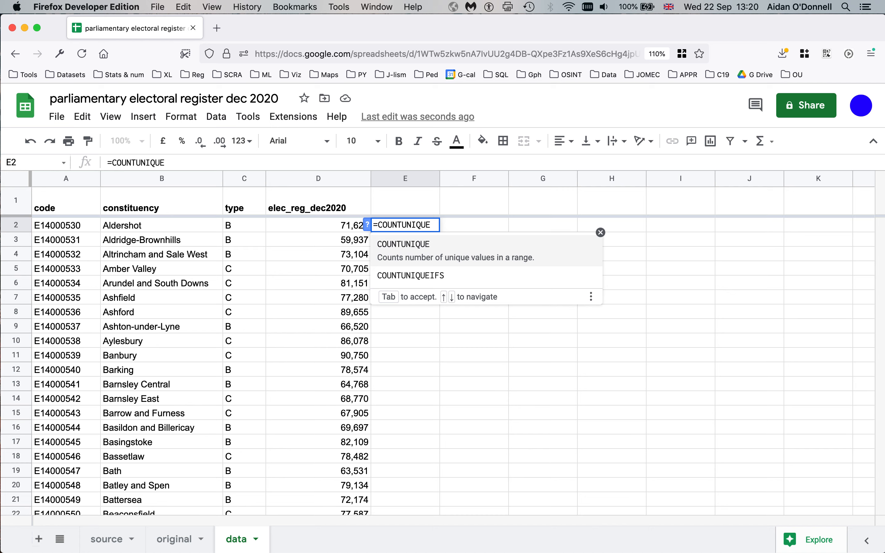
pyautogui.write('(')
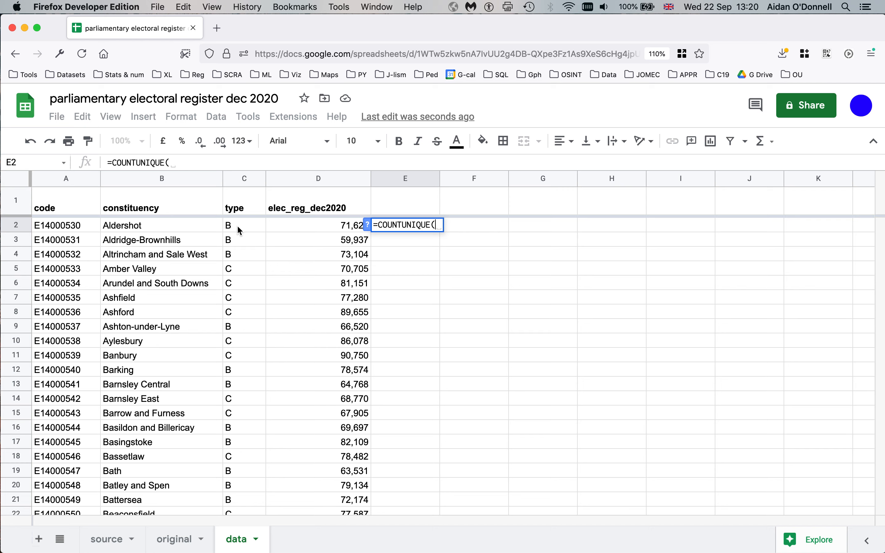
pyautogui.moveTo(239, 224); pyautogui.dragTo(247, 481)
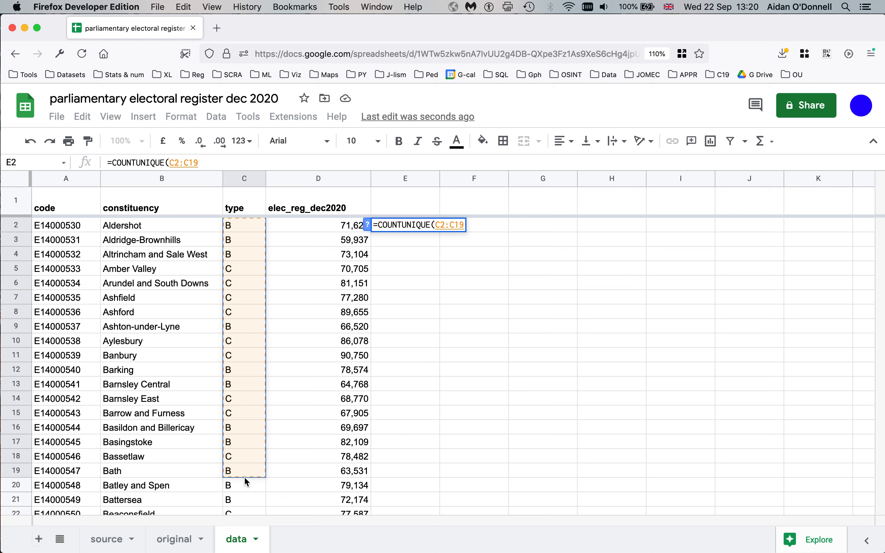
pyautogui.write(')')
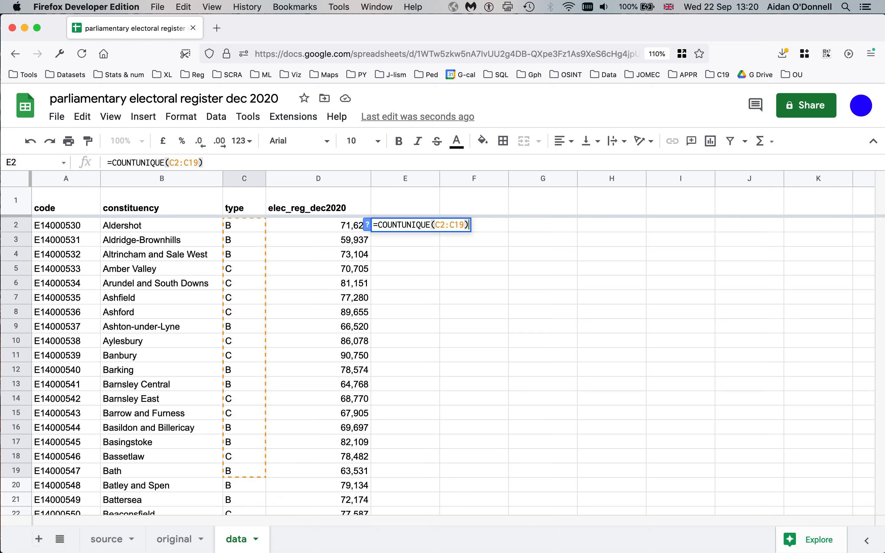
pyautogui.press('Return')
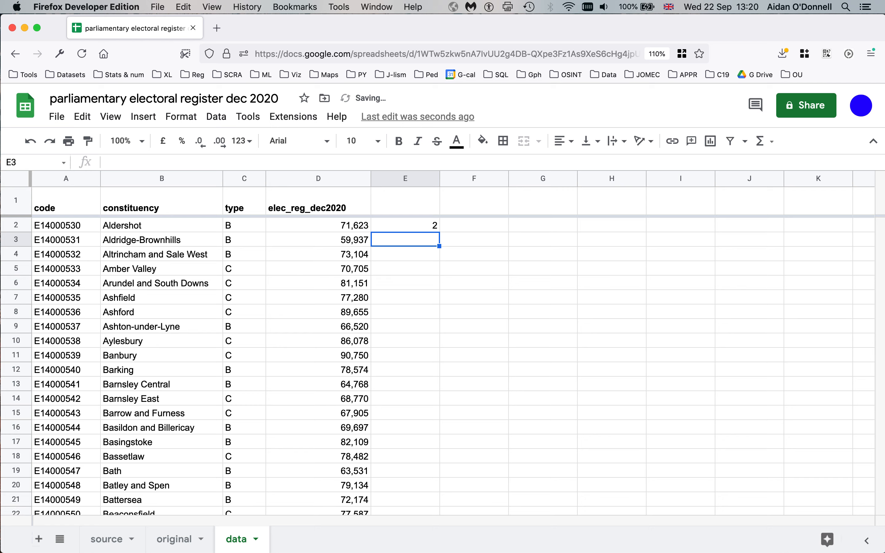
# Review the type values in C2:C18, and clear the COUNTUNIQUE formula from E2
pyautogui.moveTo(238, 223); pyautogui.dragTo(240, 370)
pyautogui.moveTo(239, 409); pyautogui.dragTo(243, 459)
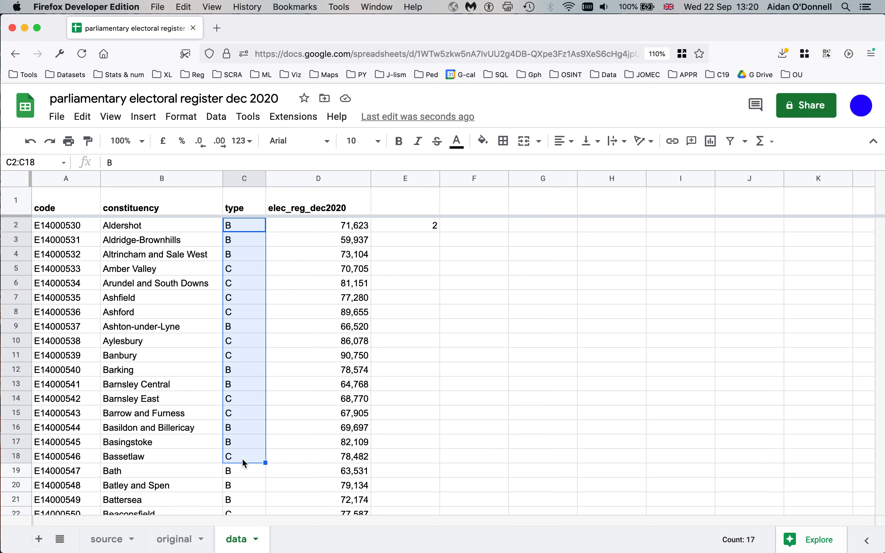
pyautogui.click(427, 224)
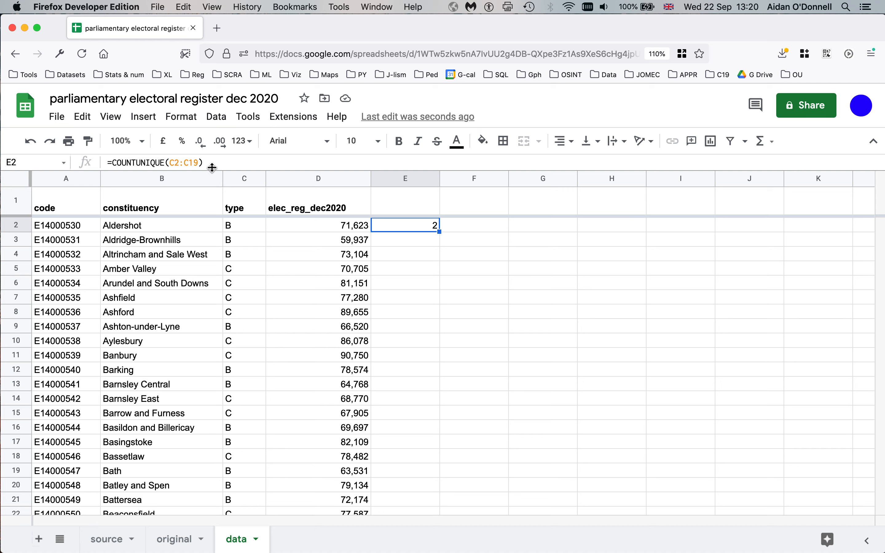
pyautogui.press('Delete')
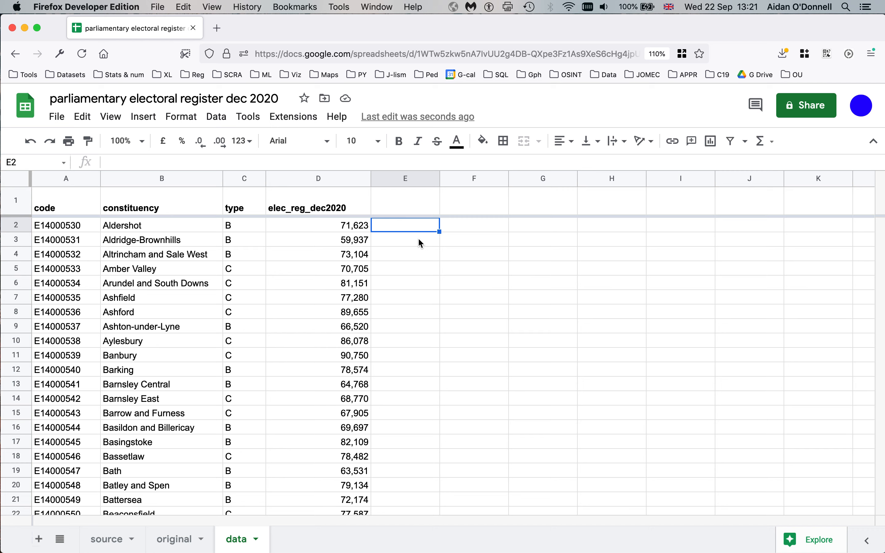
pyautogui.click(470, 224)
pyautogui.click(414, 230)
pyautogui.write('*')
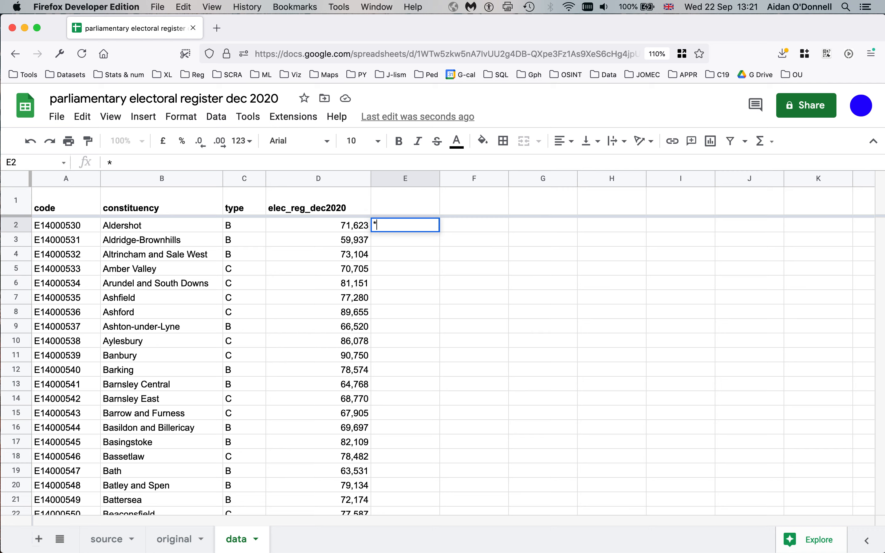
pyautogui.press('BackSpace')
pyautogui.click(409, 244)
pyautogui.click(403, 229)
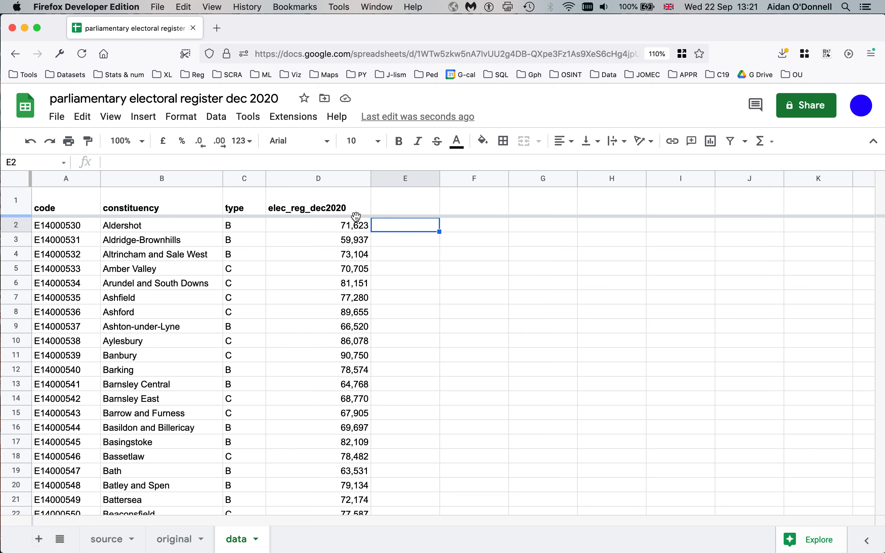
# Enter the formula =D2/2 in E2 to halve Aldershot's registered electorate
pyautogui.click(349, 229)
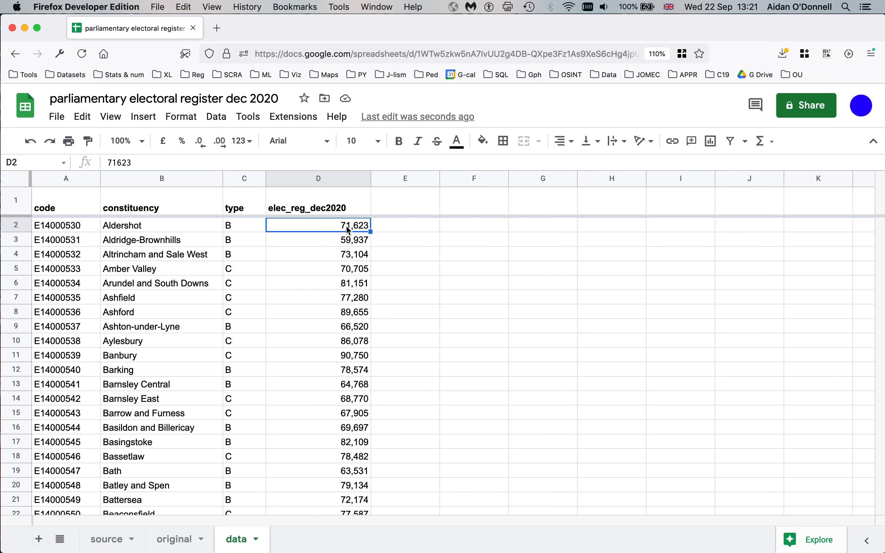
pyautogui.click(405, 226)
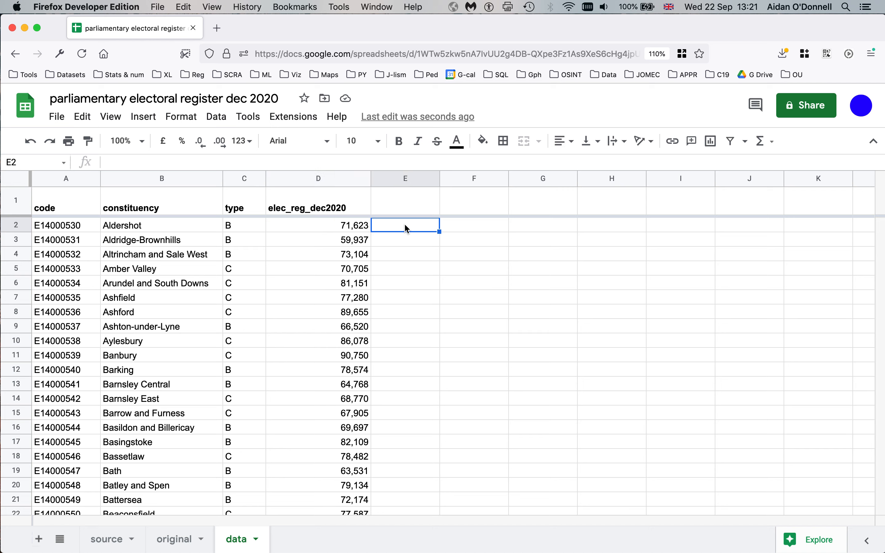
pyautogui.write('=')
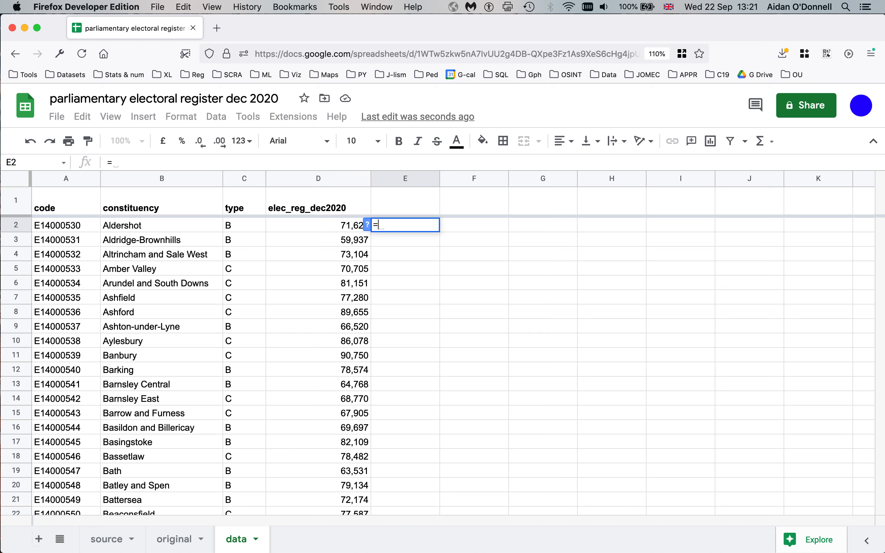
pyautogui.write('D2/2')
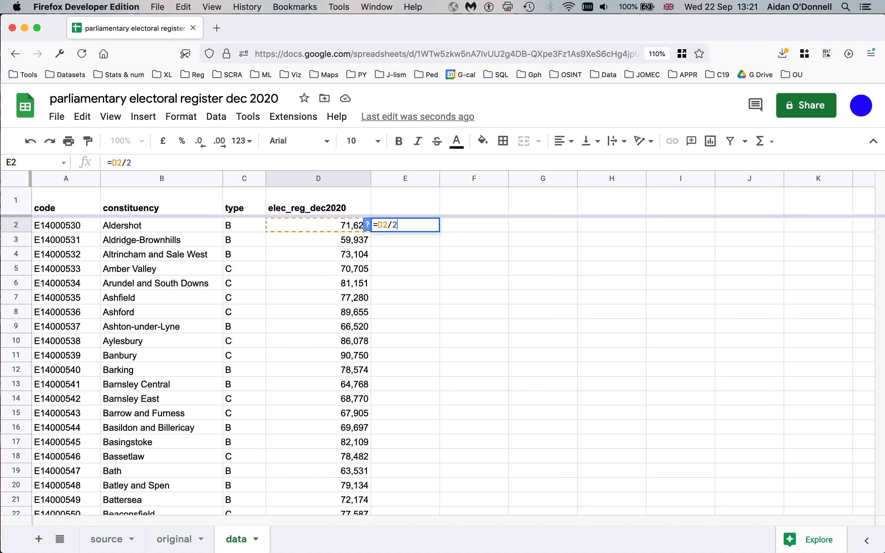
pyautogui.press('Return')
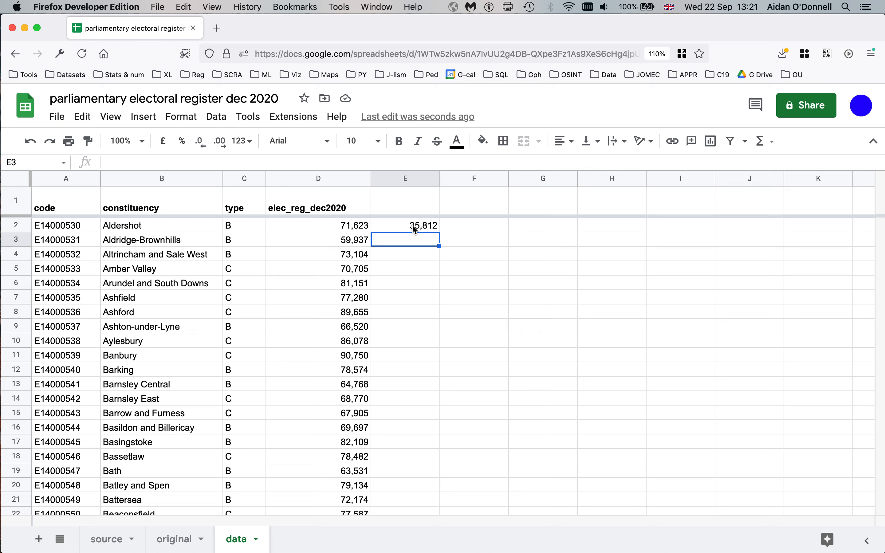
# Enter the formula =D3/2 in E3 to halve the Aldridge-Brownhills electorate
pyautogui.click(345, 244)
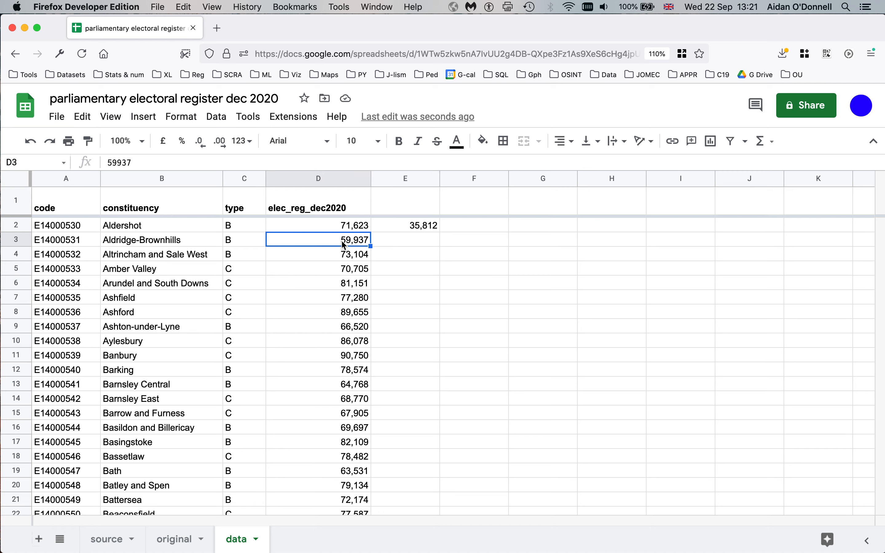
pyautogui.click(424, 243)
pyautogui.write('=')
pyautogui.click(342, 244)
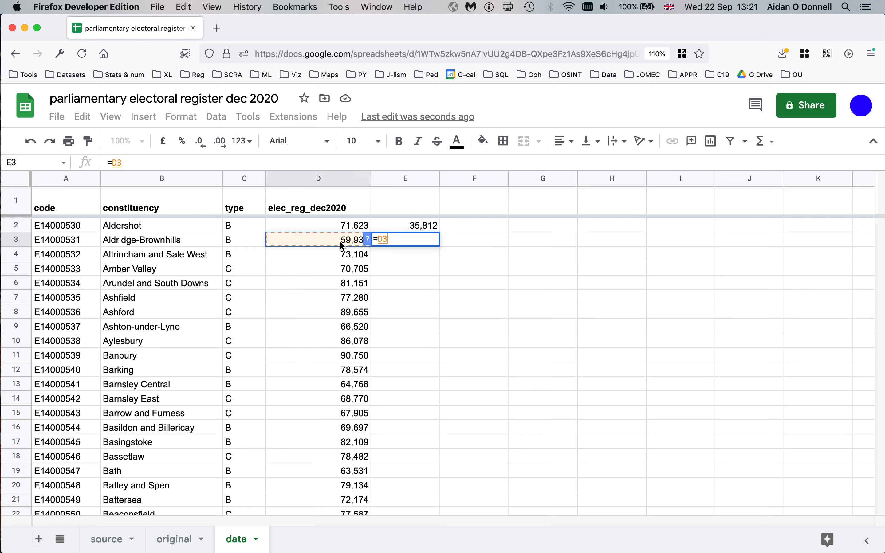
pyautogui.write('/2')
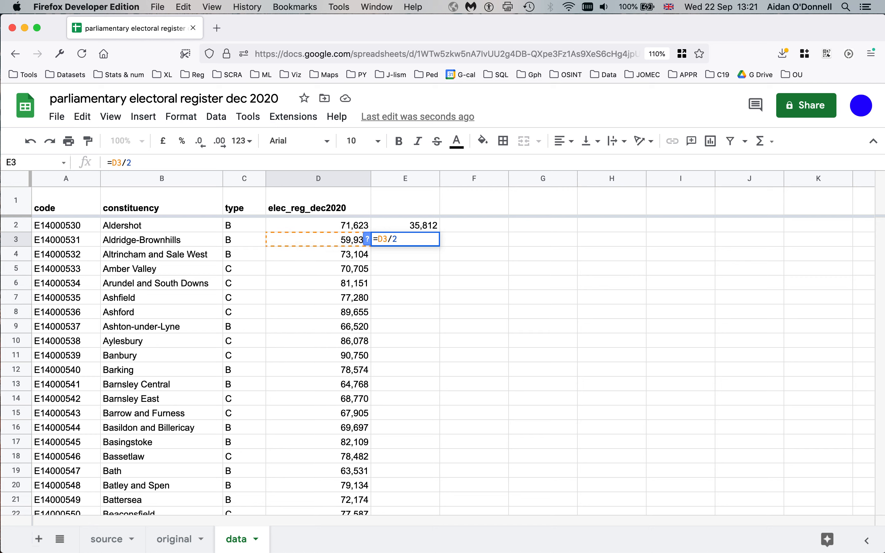
pyautogui.press('Return')
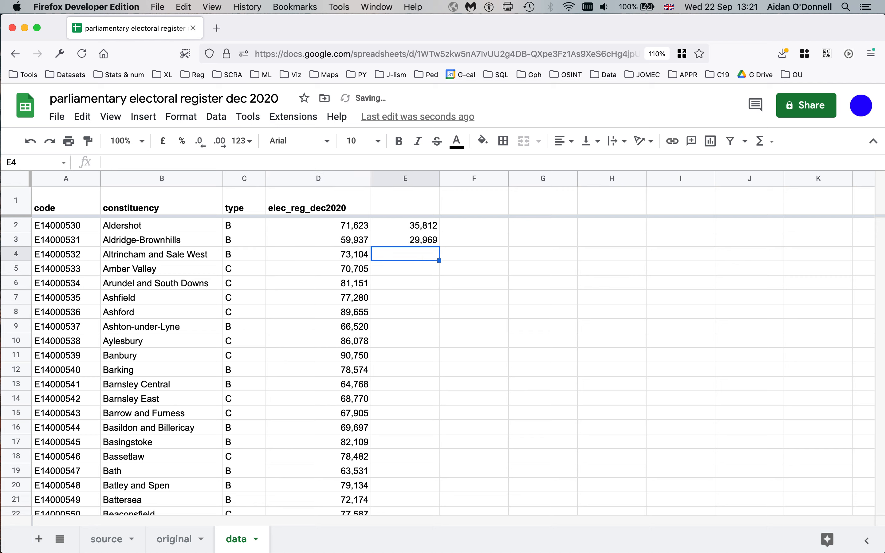
# Start a formula in E4, discard it, and clear the halving formula from E3
pyautogui.write('=')
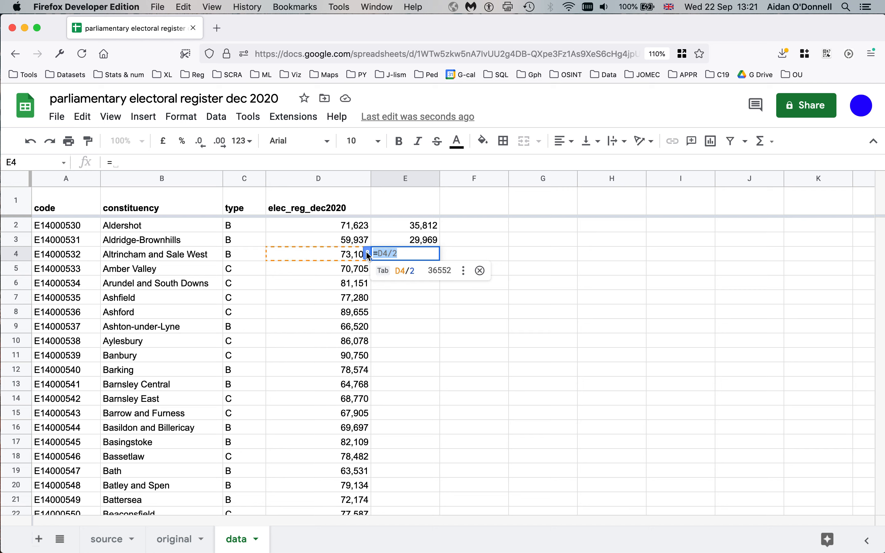
pyautogui.press('BackSpace')
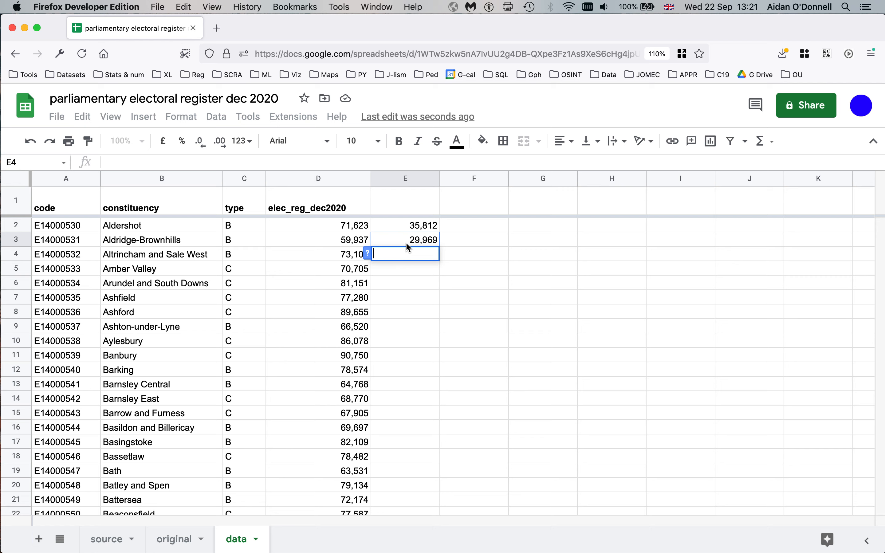
pyautogui.press('Escape')
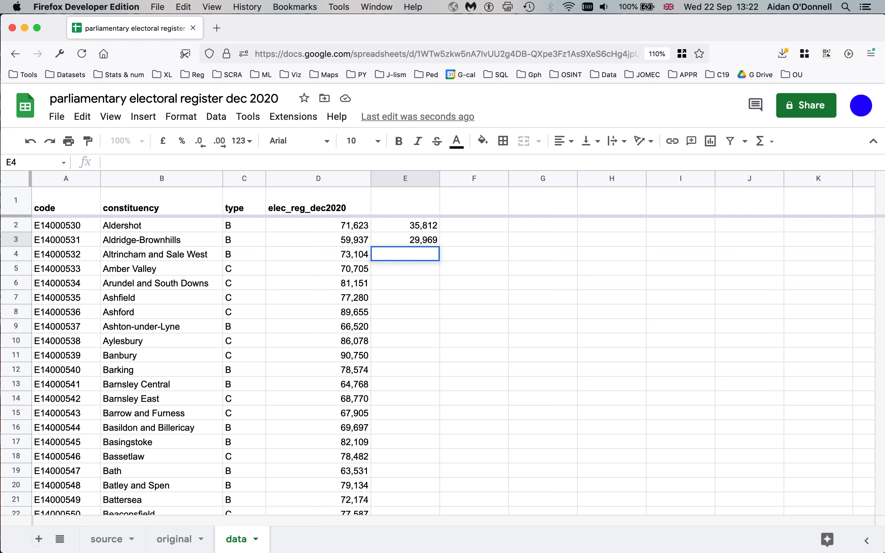
pyautogui.click(406, 244)
pyautogui.press('BackSpace')
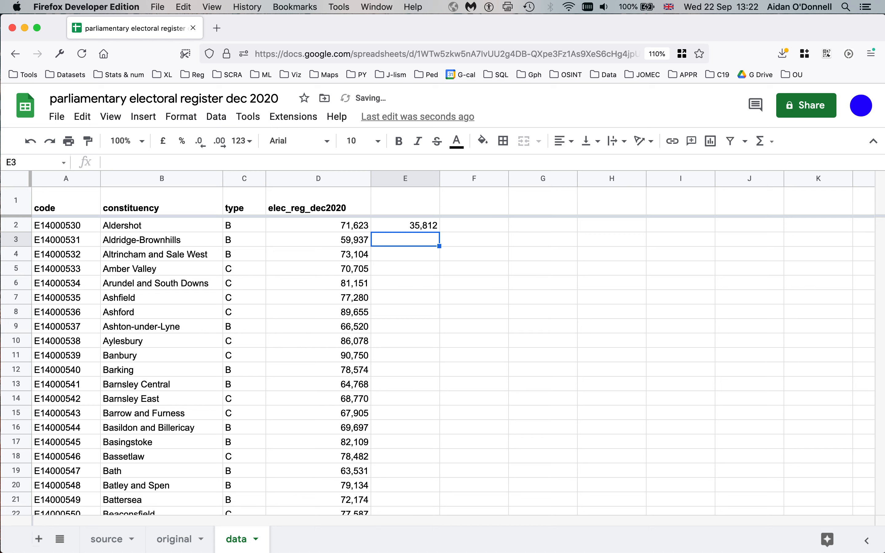
# Fill the halving formula from E2 down through E20
pyautogui.click(434, 270)
pyautogui.click(421, 221)
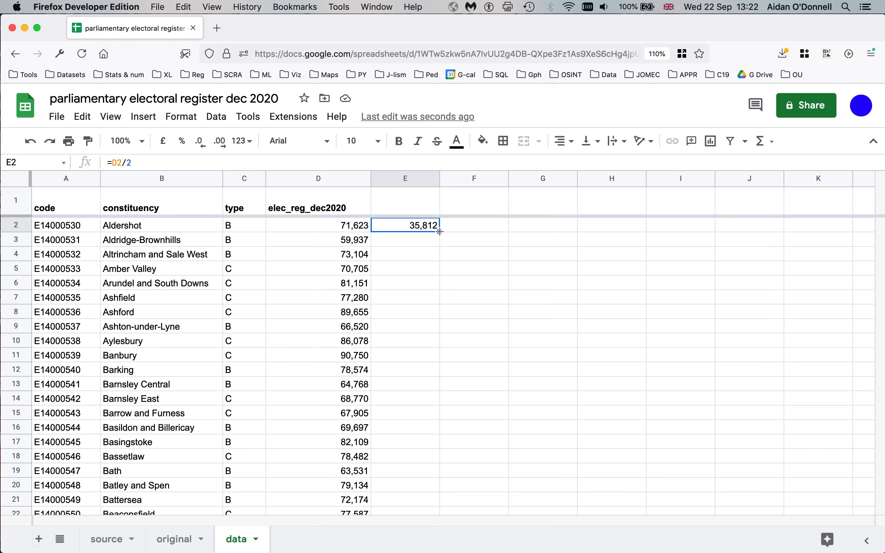
pyautogui.moveTo(440, 232); pyautogui.dragTo(423, 484)
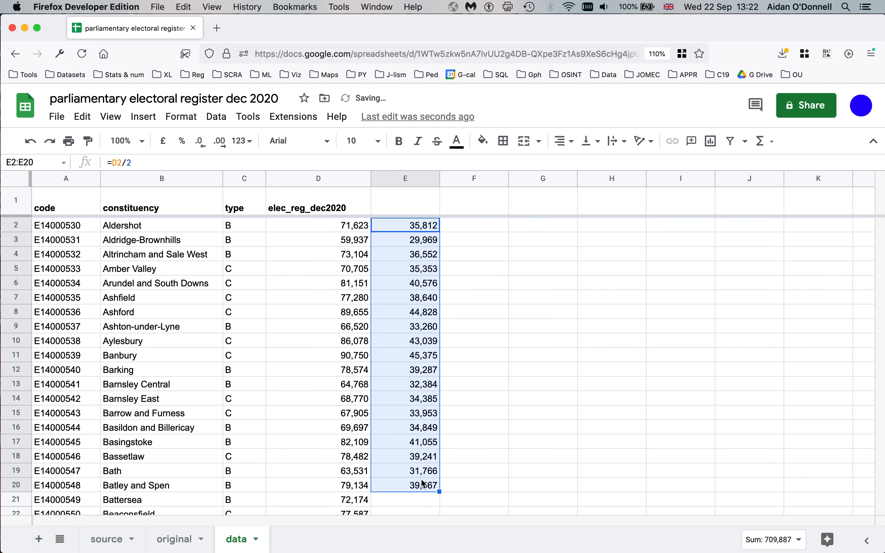
# Go down the filled cells from E2 to E15 and check which row each formula refers to
pyautogui.click(423, 230)
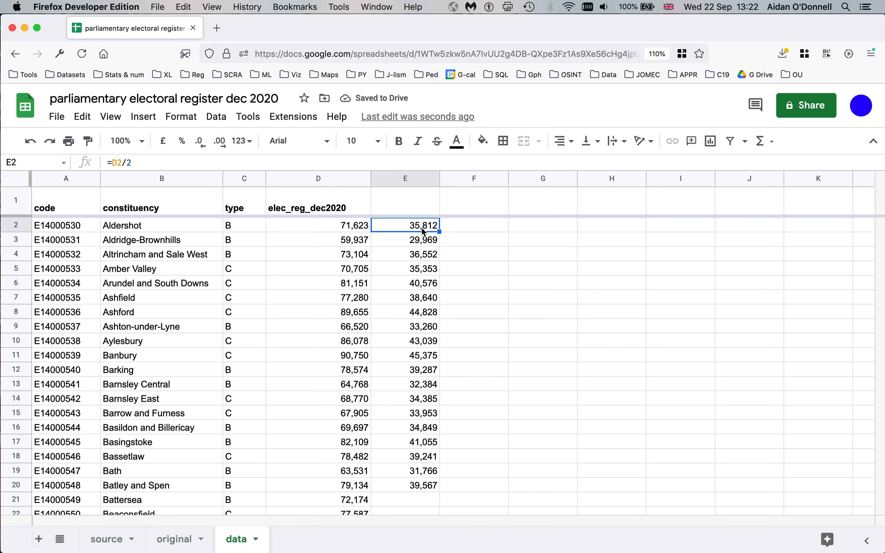
pyautogui.click(426, 243)
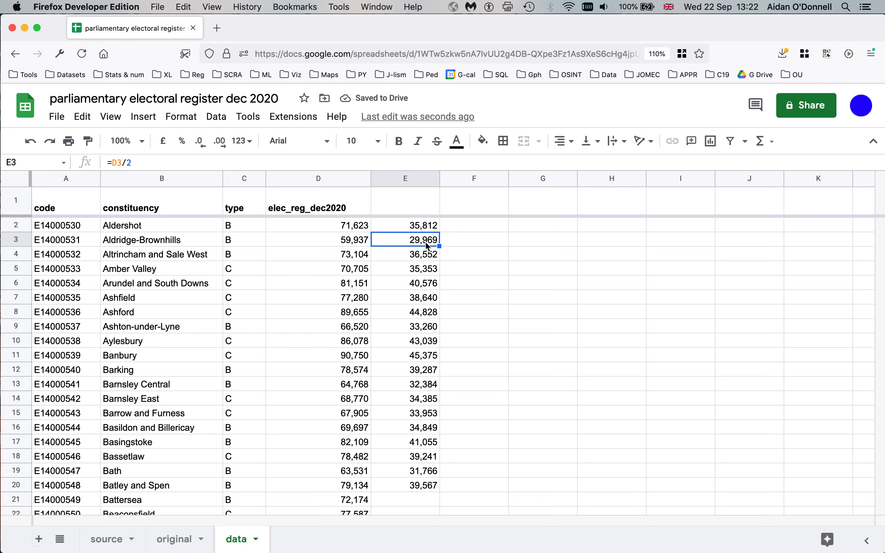
pyautogui.press('Down')
pyautogui.press('Down')
pyautogui.press('Down')
pyautogui.press('Down')
pyautogui.press('Down')
pyautogui.press('Down')
pyautogui.press('Down')
pyautogui.press('Down')
pyautogui.press('Down')
pyautogui.press('Down')
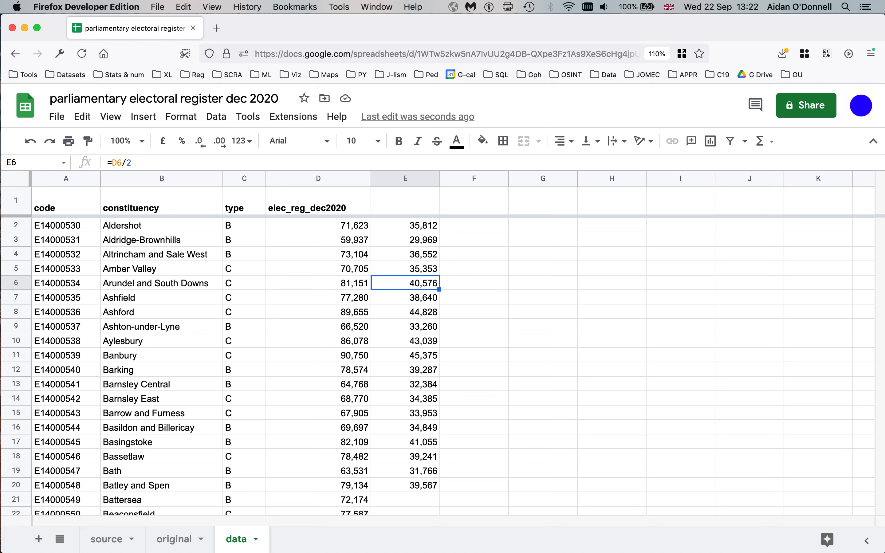
pyautogui.press('Down')
pyautogui.press('Down')
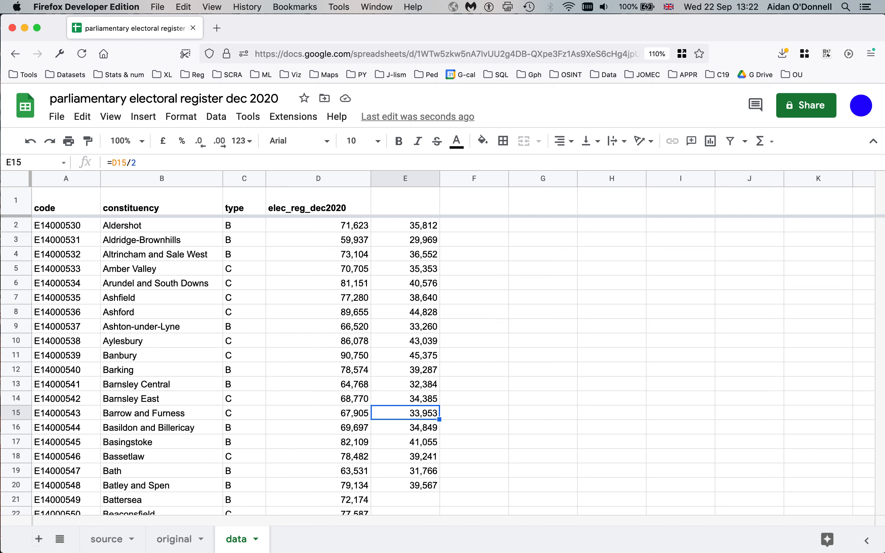
# Compare the formulas in E2 to E5 and E20 with their source cells in column D
pyautogui.click(420, 230)
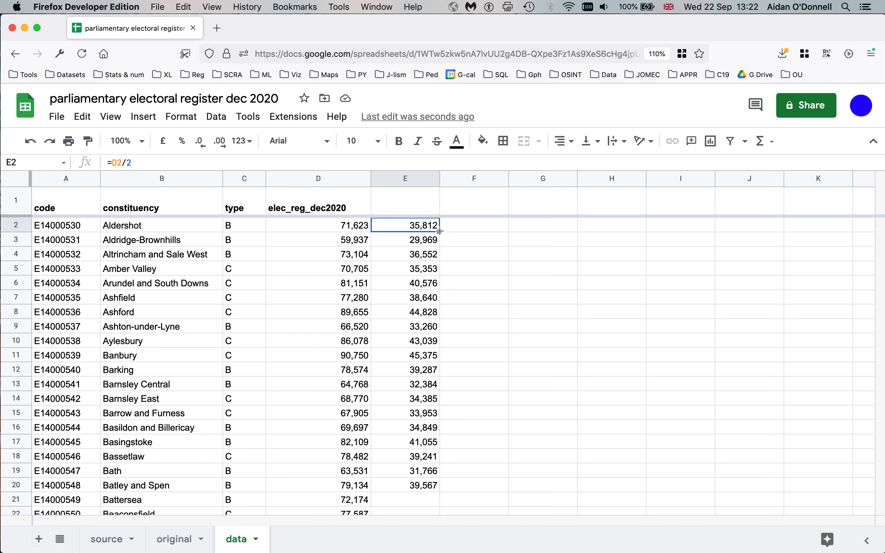
pyautogui.click(423, 241)
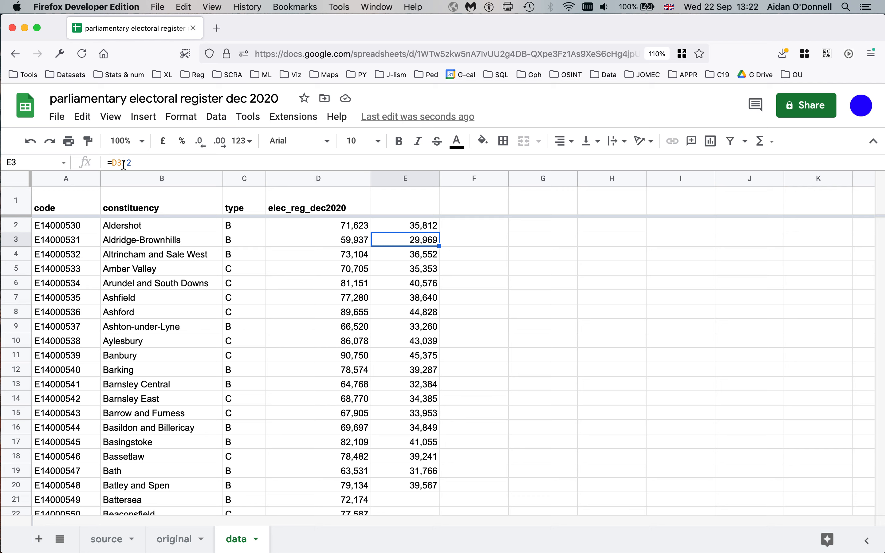
pyautogui.click(348, 231)
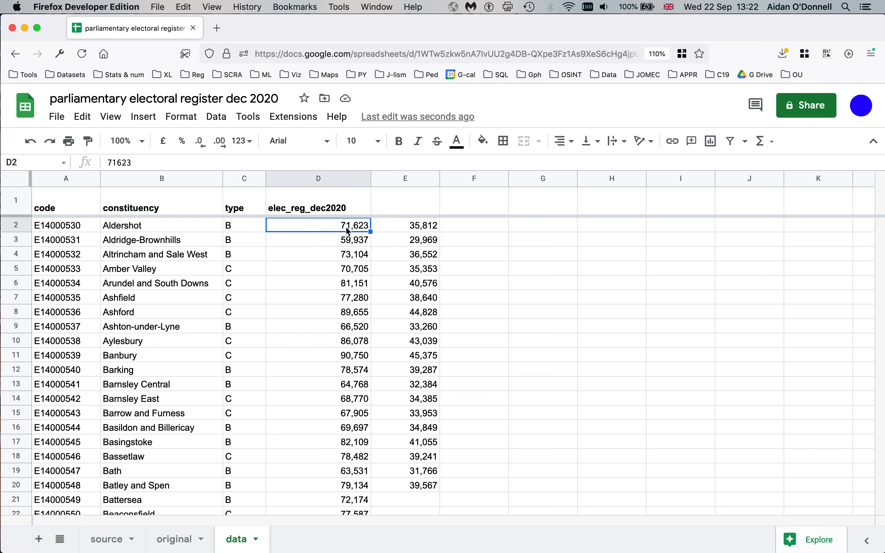
pyautogui.click(422, 244)
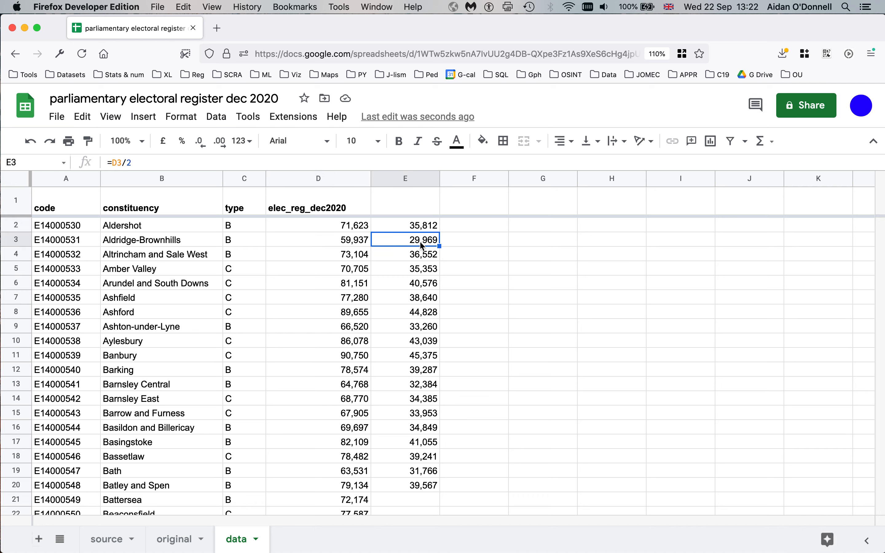
pyautogui.click(353, 245)
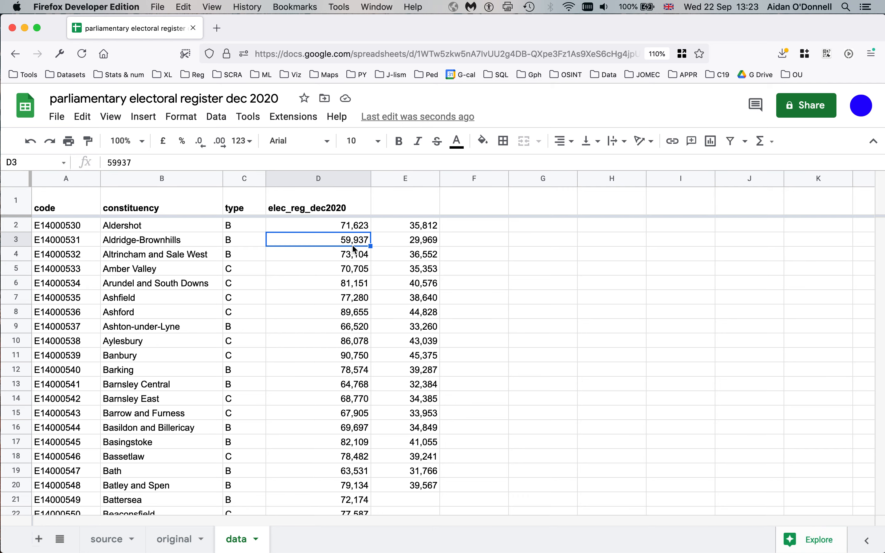
pyautogui.click(418, 254)
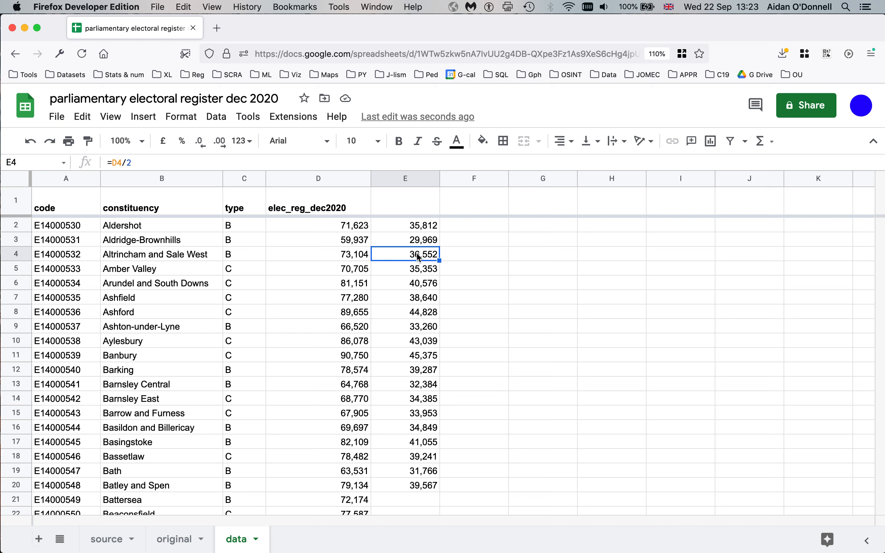
pyautogui.click(420, 271)
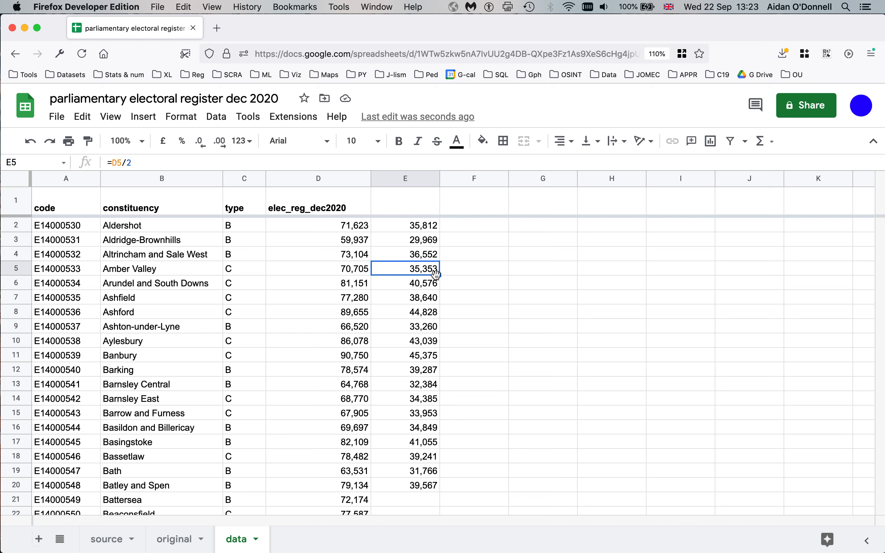
pyautogui.click(433, 486)
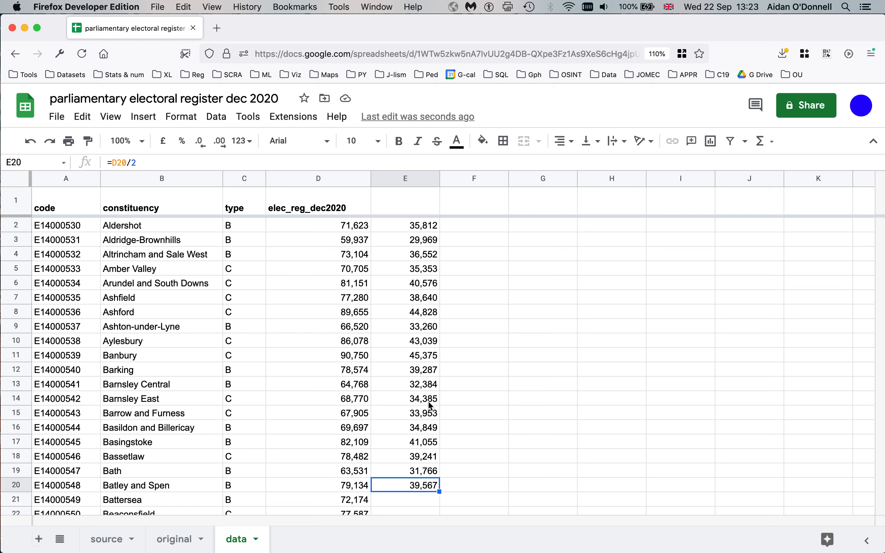
# Fill the halving formula from E20 down to the last data row, and go to E651 to check it
pyautogui.scroll(-3, 434, 391)
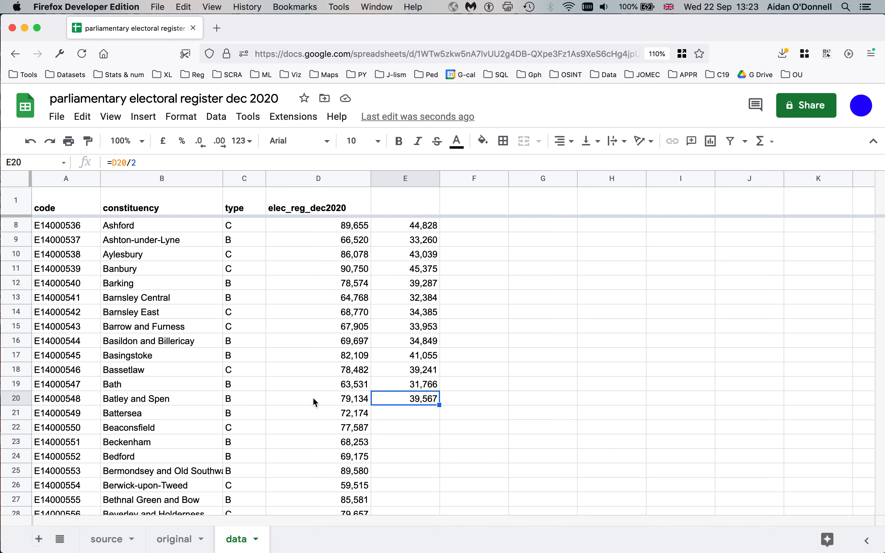
pyautogui.doubleClick(440, 404)
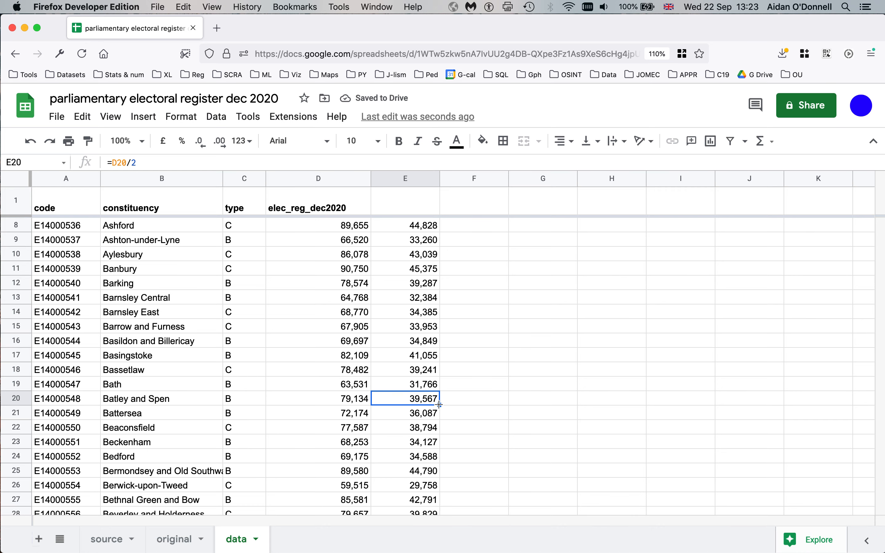
pyautogui.press('super+Down')
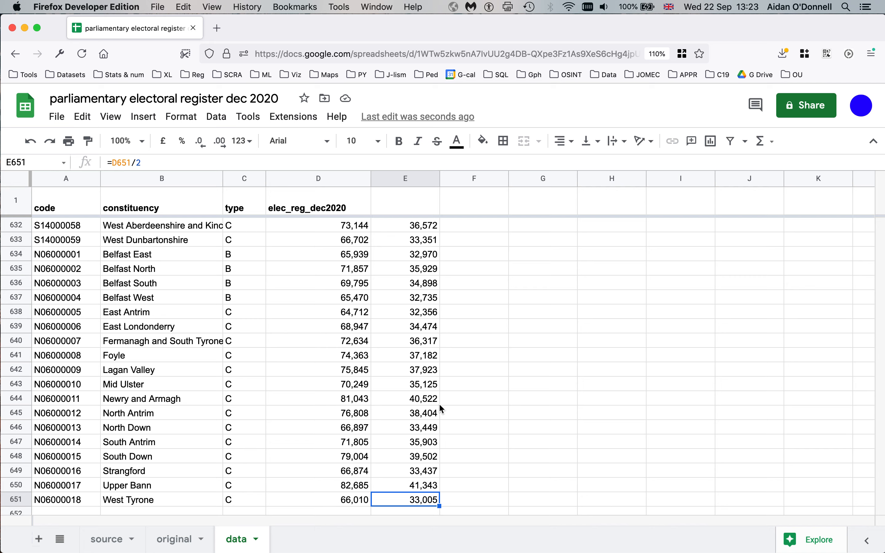
# Undo the last fill and clear the electorate value in D34
pyautogui.press('super+z')
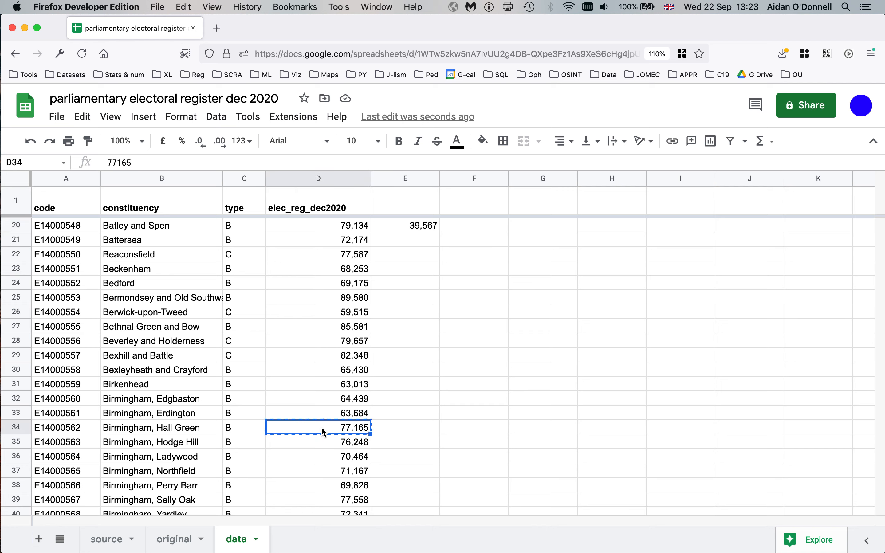
pyautogui.press('Delete')
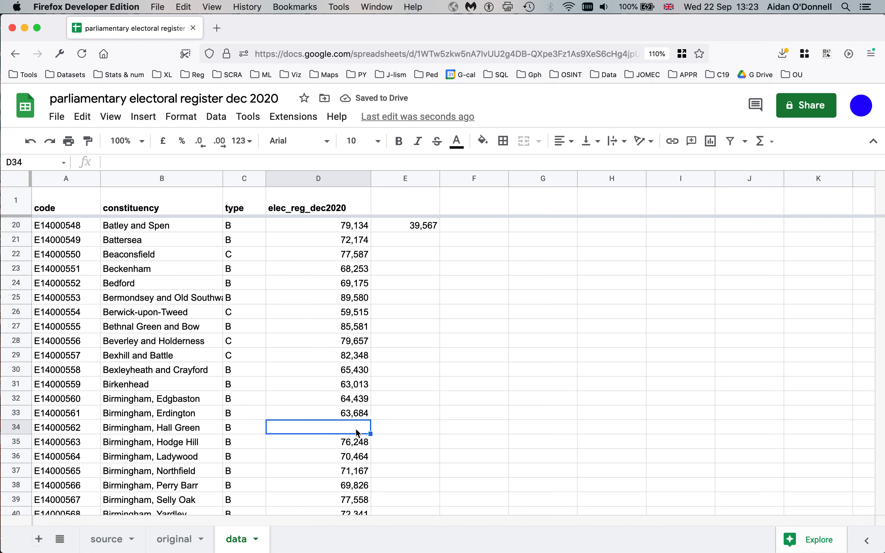
# Try filling the halving formula from E20 down past the empty D34, then undo the fill and the deletion
pyautogui.click(421, 226)
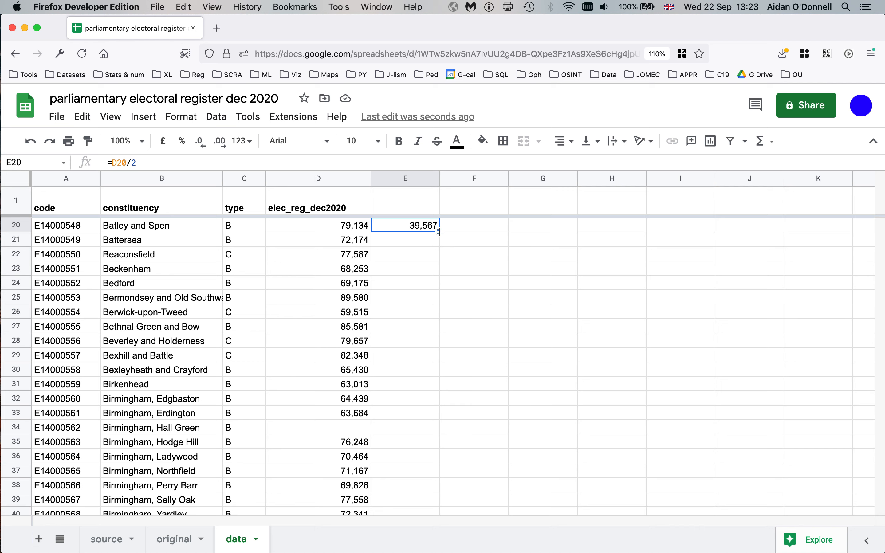
pyautogui.doubleClick(440, 231)
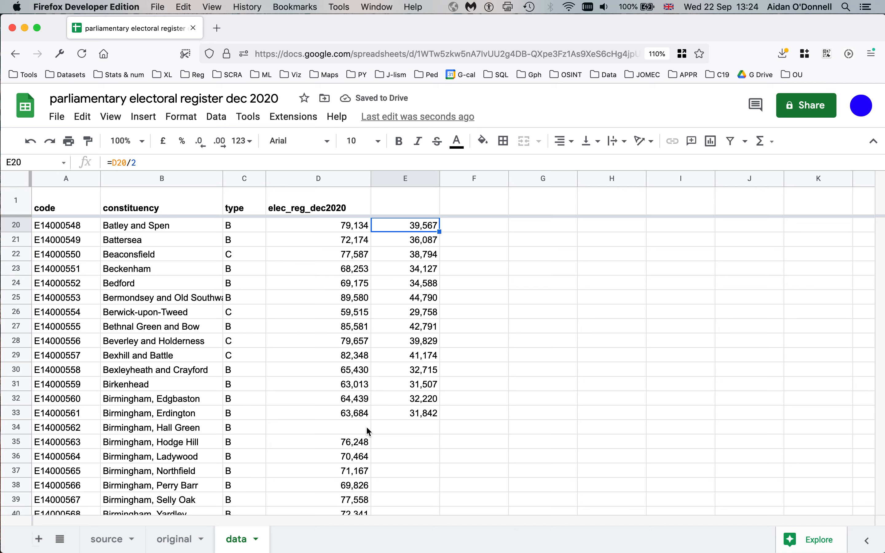
pyautogui.click(424, 431)
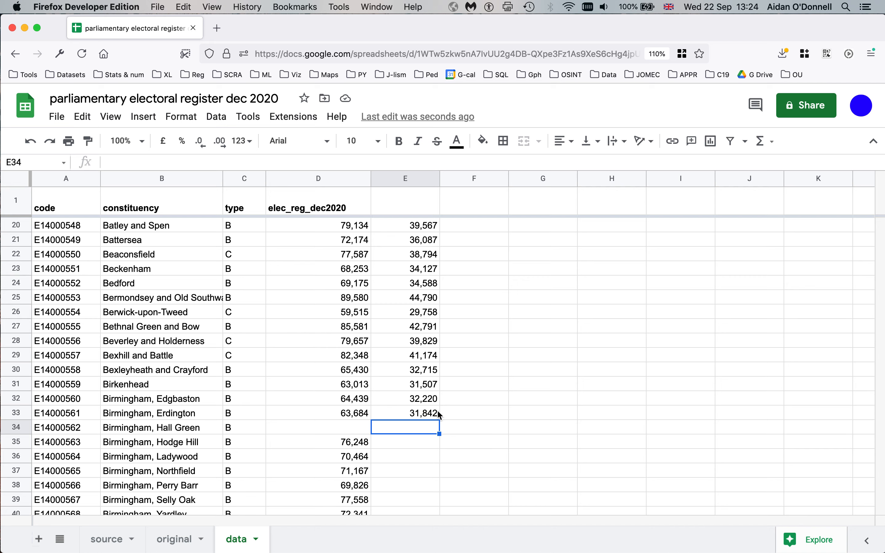
pyautogui.press('super+z')
pyautogui.press('super+z')
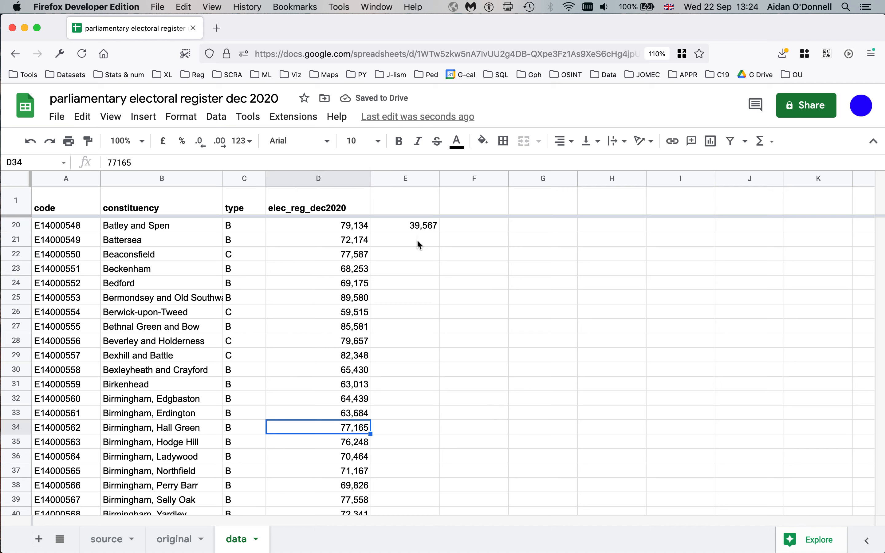
# Fill the halving formula from E20 down through the remaining data rows and return to E2
pyautogui.click(430, 226)
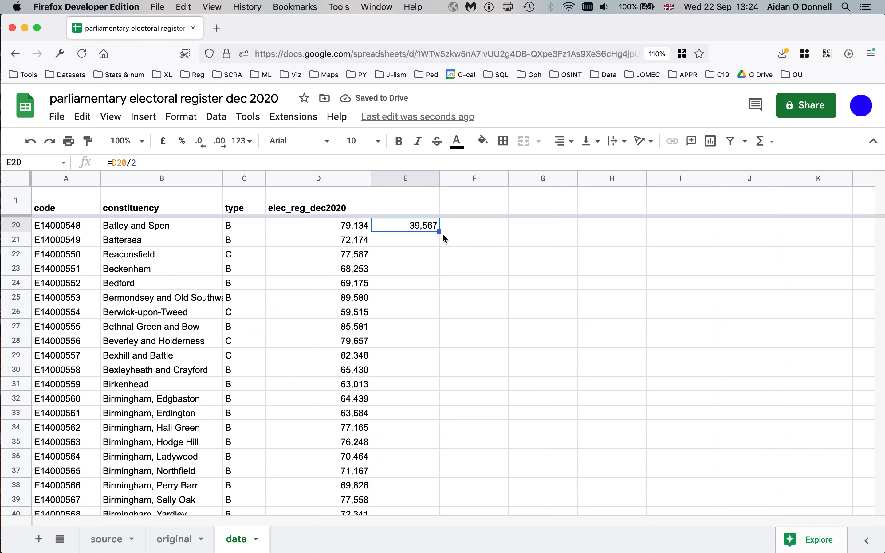
pyautogui.scroll(3, 441, 326)
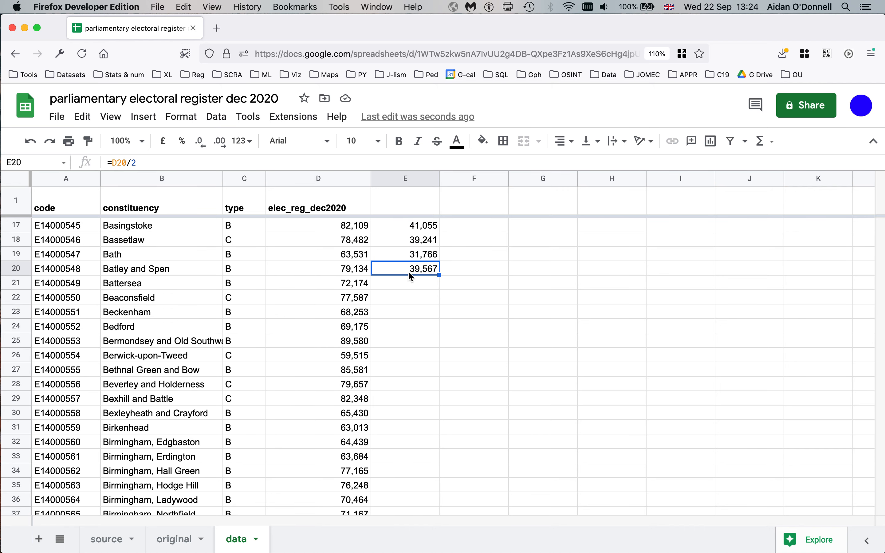
pyautogui.doubleClick(439, 275)
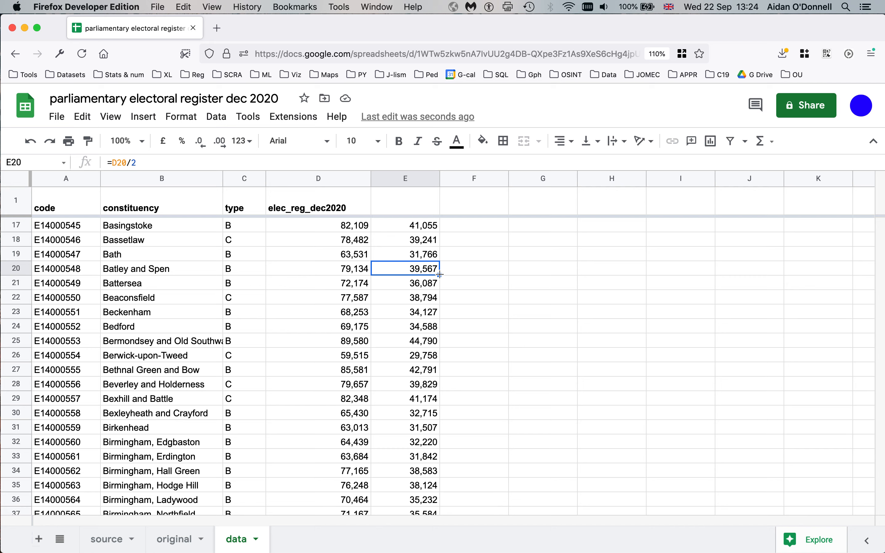
pyautogui.click(419, 243)
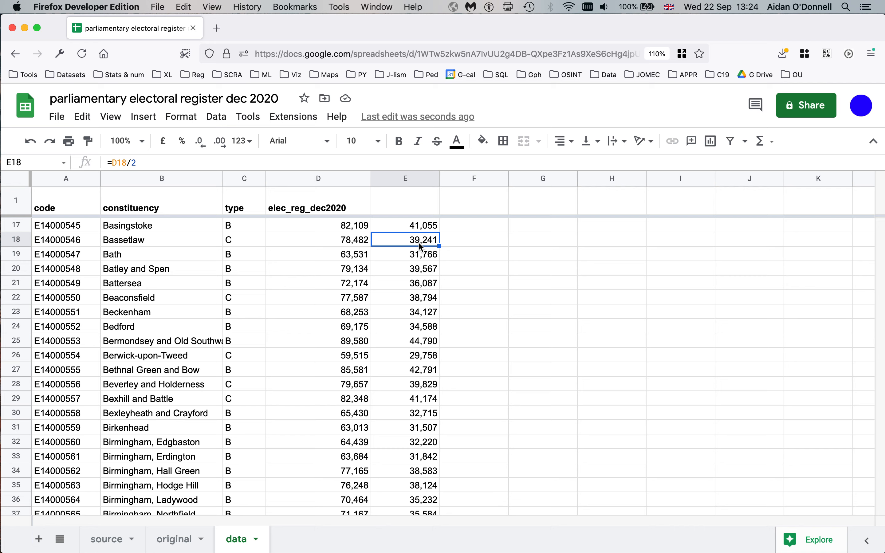
pyautogui.press('Home')
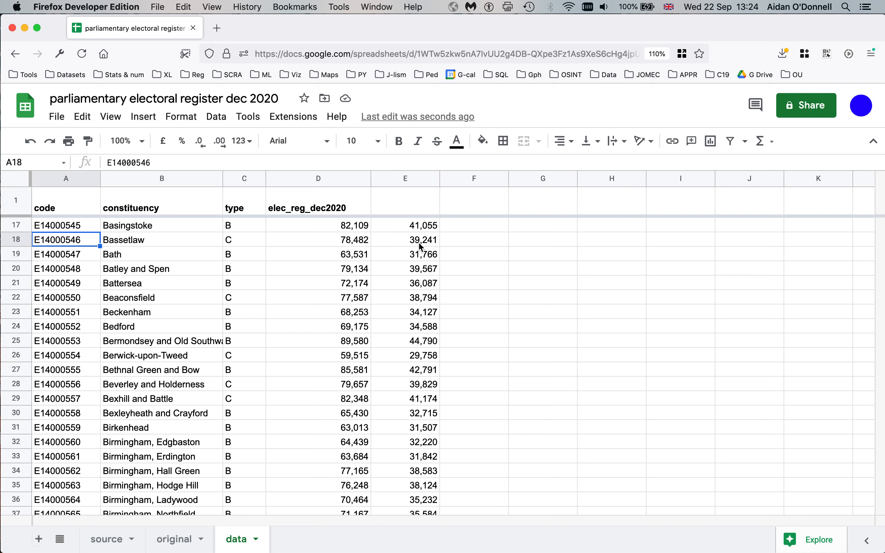
pyautogui.click(412, 227)
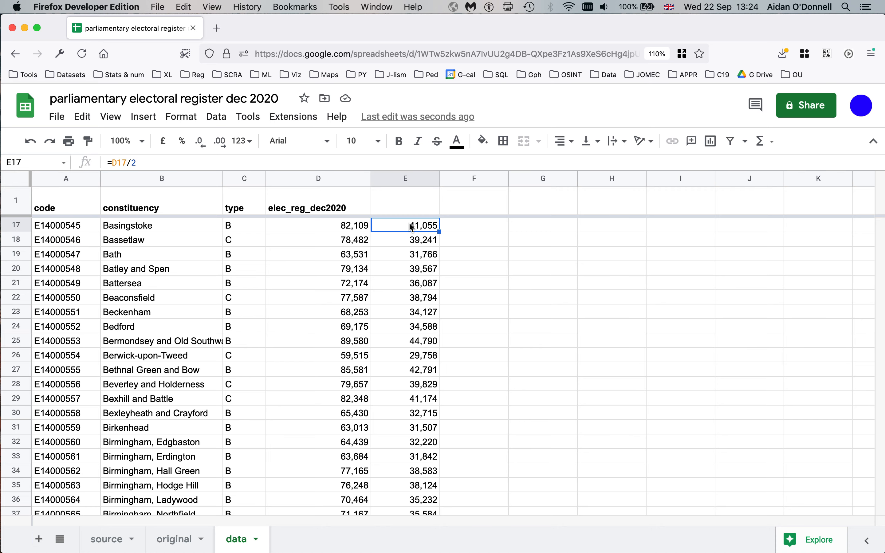
pyautogui.press('super+Up')
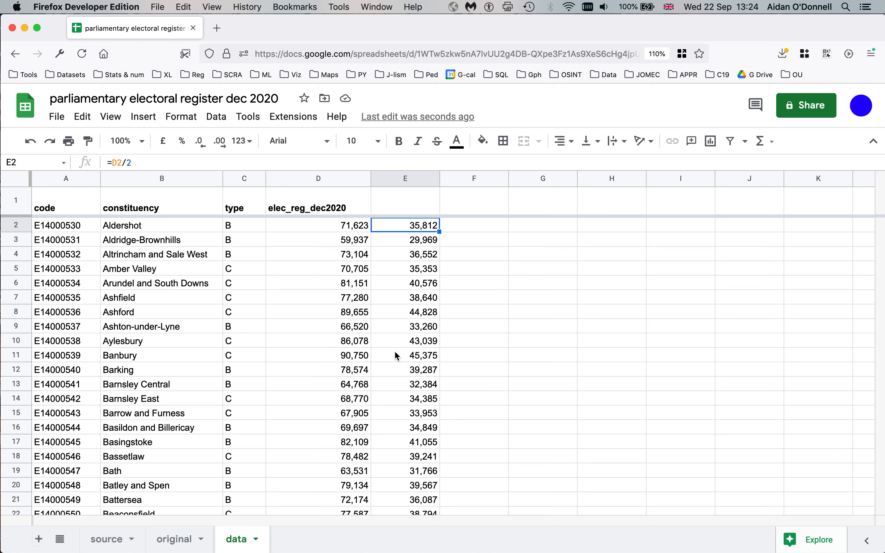
# Copy the halving formulas in E2:E11 and paste them normally into a new sheet starting at A1
pyautogui.moveTo(400, 357); pyautogui.dragTo(391, 216)
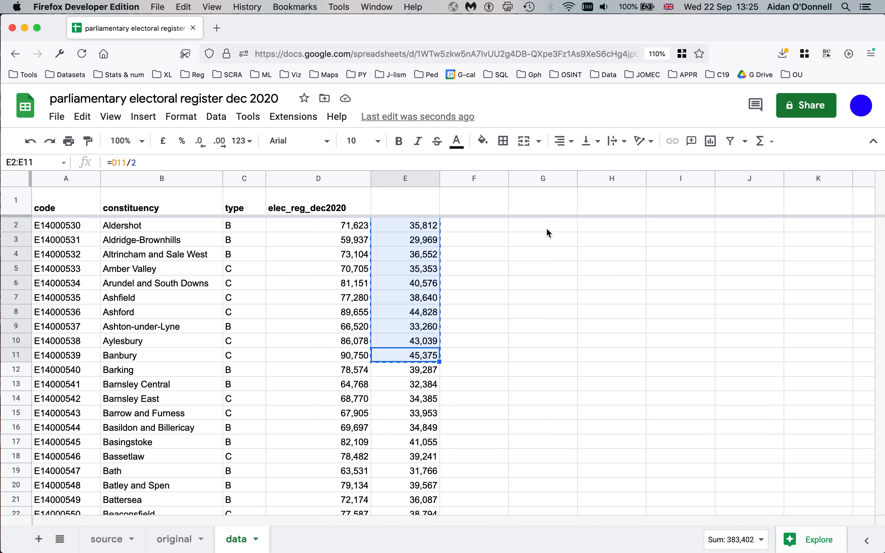
pyautogui.click(603, 228)
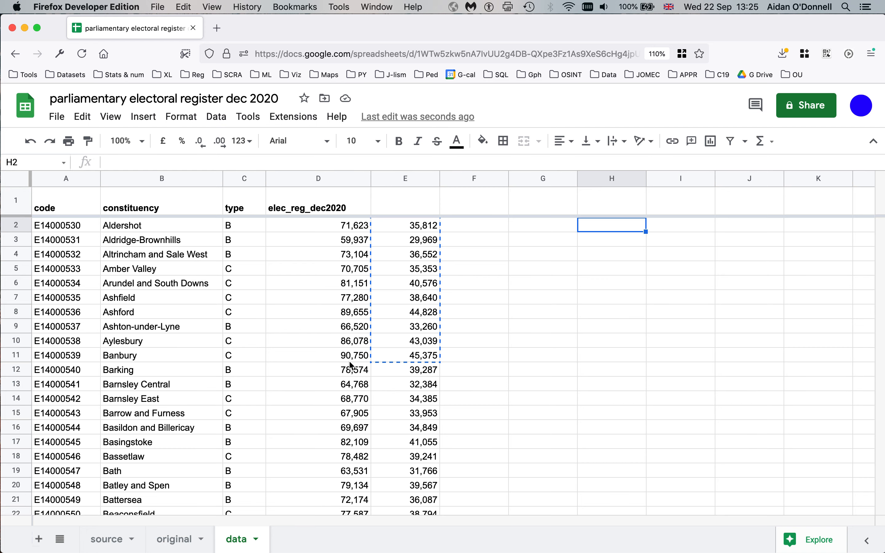
pyautogui.click(39, 540)
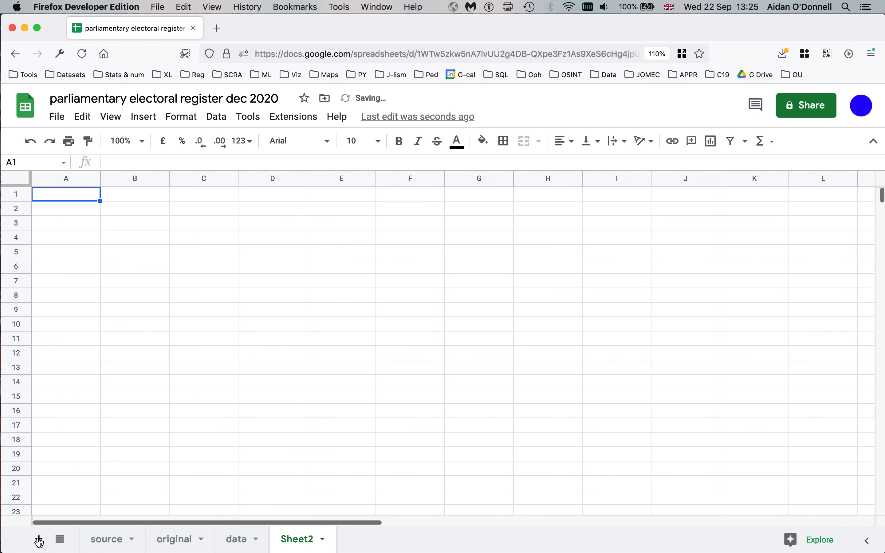
pyautogui.click(64, 209)
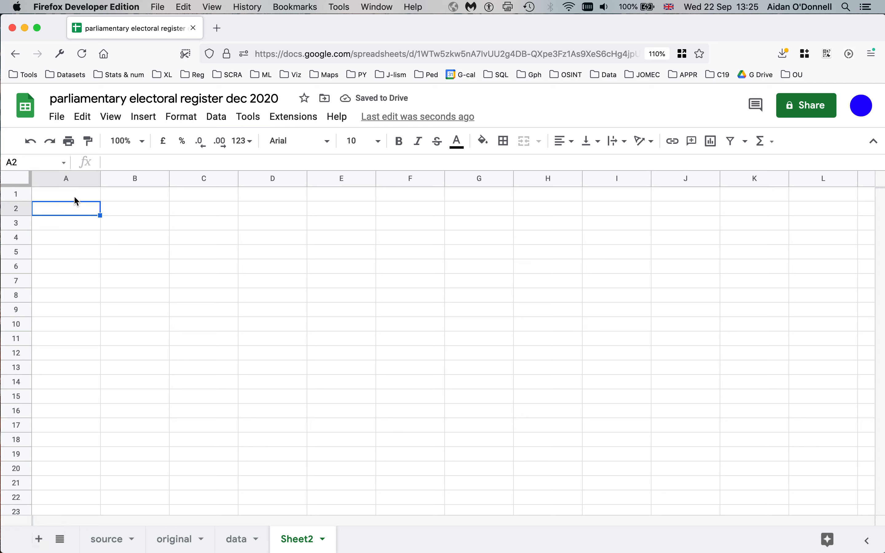
pyautogui.click(74, 197)
pyautogui.press('super+v')
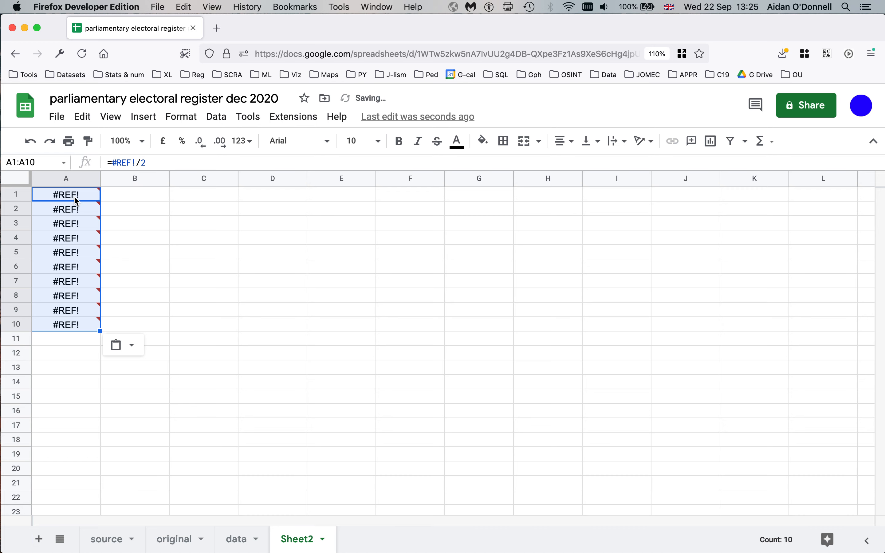
# Compare the source formulas in E2 and E3 of the data sheet with the pasted cells in column A of Sheet2
pyautogui.click(241, 536)
pyautogui.click(403, 227)
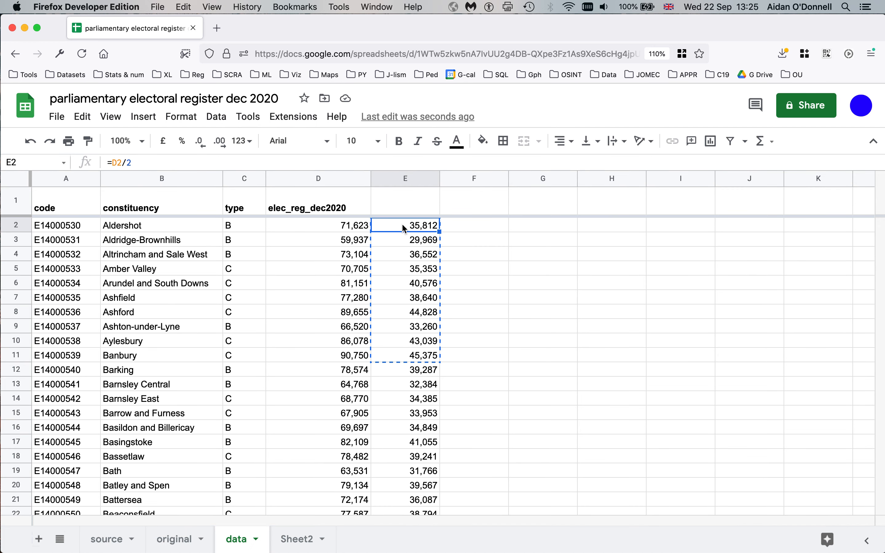
pyautogui.click(406, 236)
pyautogui.click(400, 224)
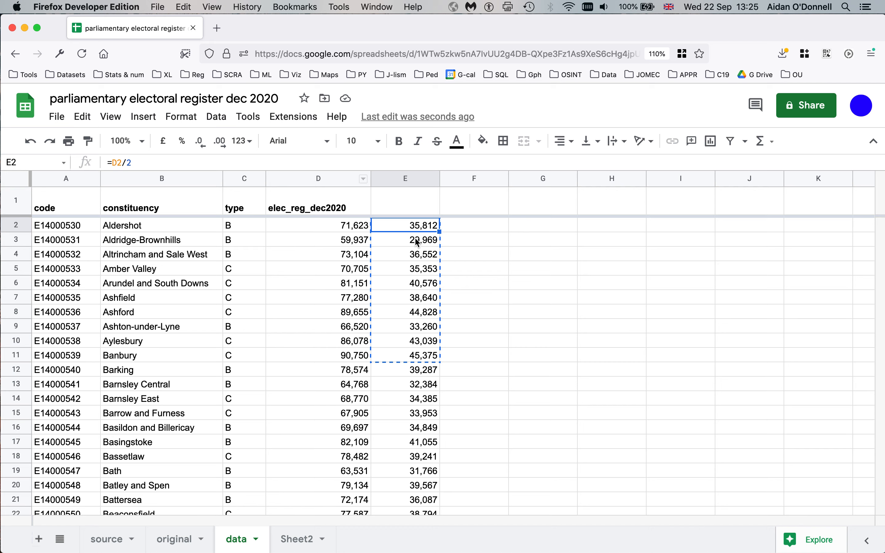
pyautogui.click(300, 540)
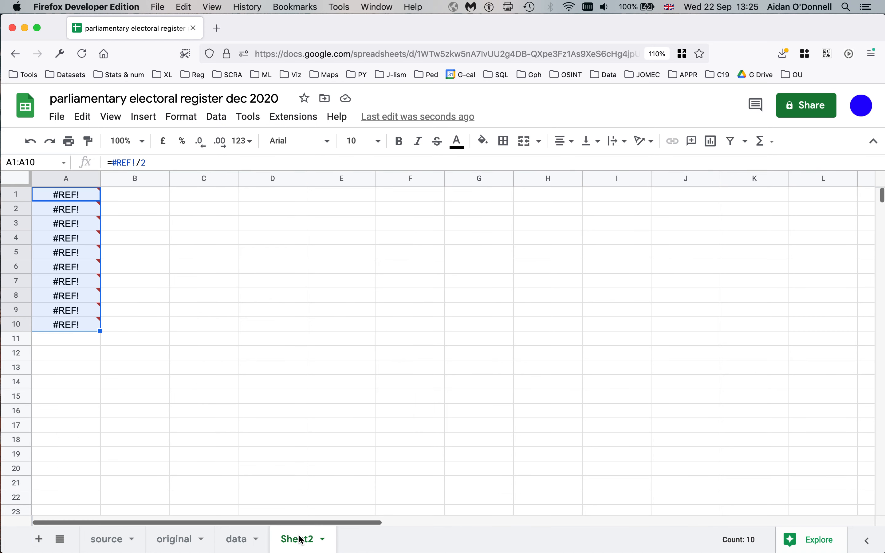
pyautogui.moveTo(86, 209)
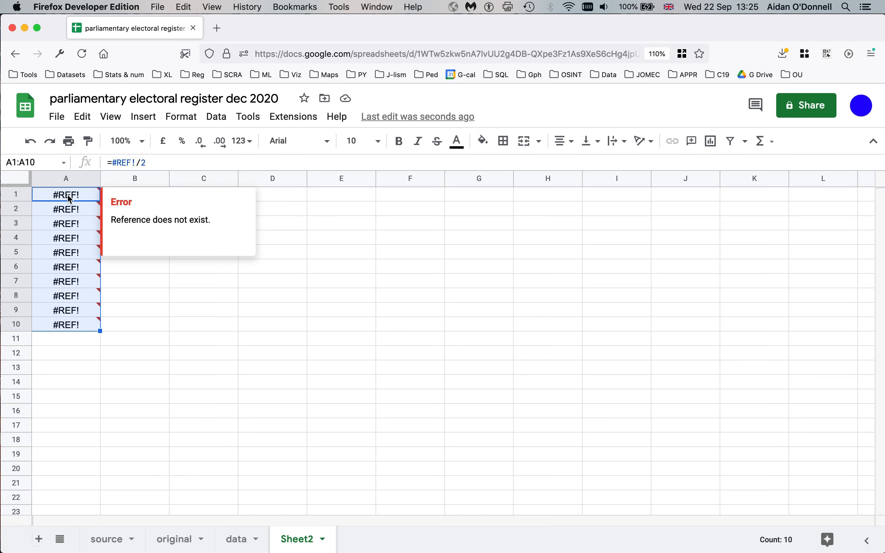
# Copy E2:E11 from the data sheet and paste it as values only into Sheet2 starting at C1
pyautogui.click(241, 541)
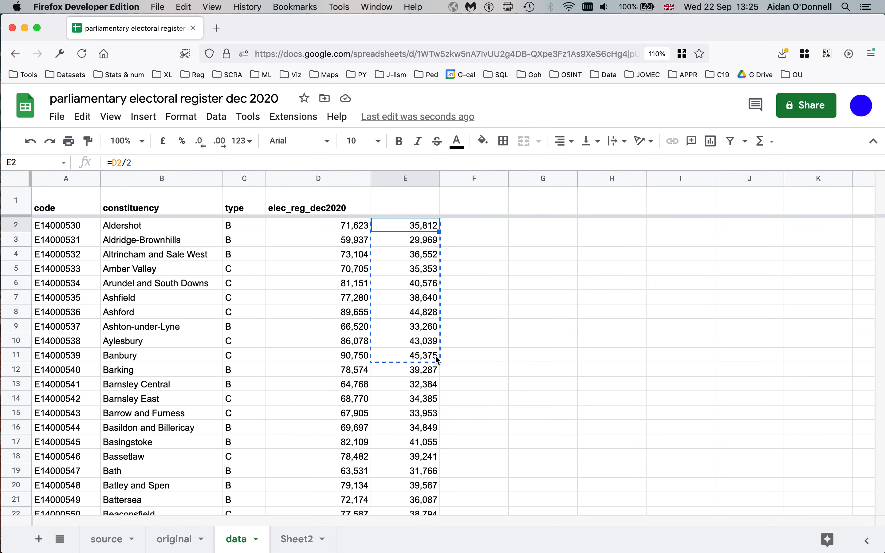
pyautogui.moveTo(416, 355); pyautogui.dragTo(418, 224)
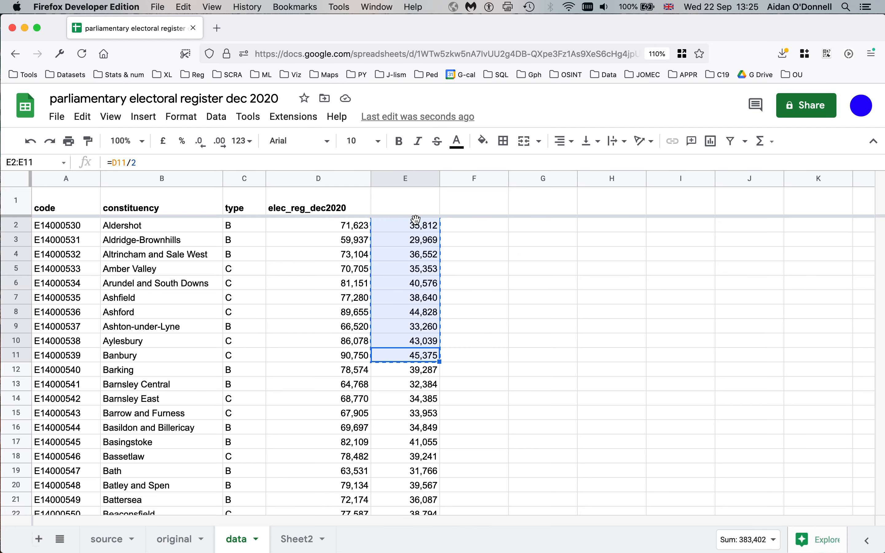
pyautogui.click(313, 544)
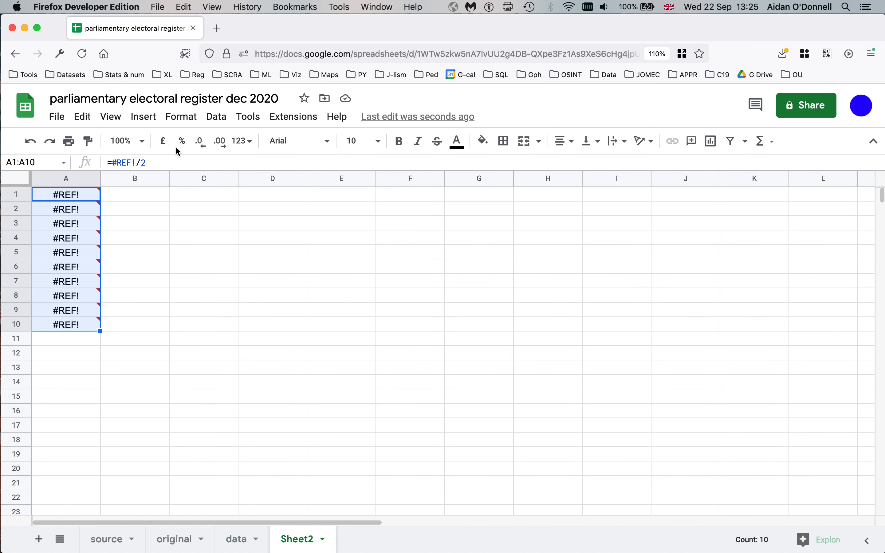
pyautogui.click(198, 205)
pyautogui.click(189, 195)
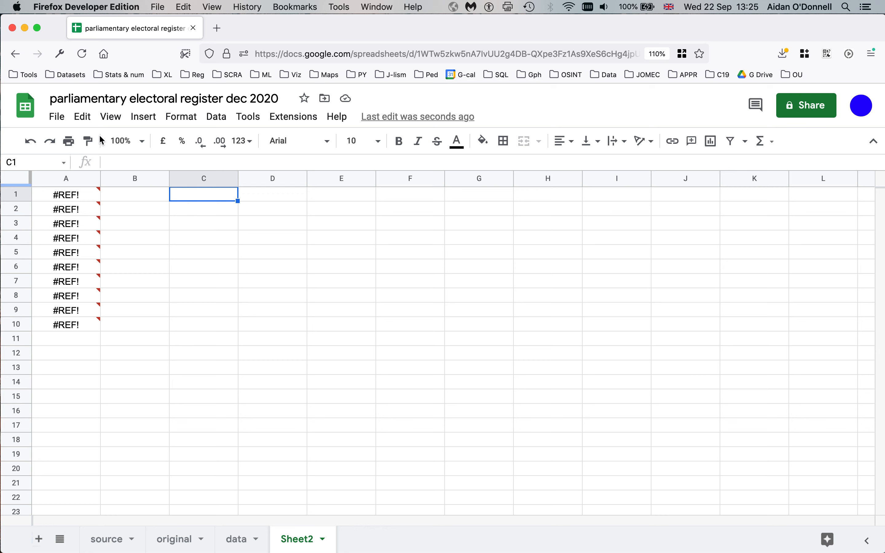
pyautogui.click(84, 119)
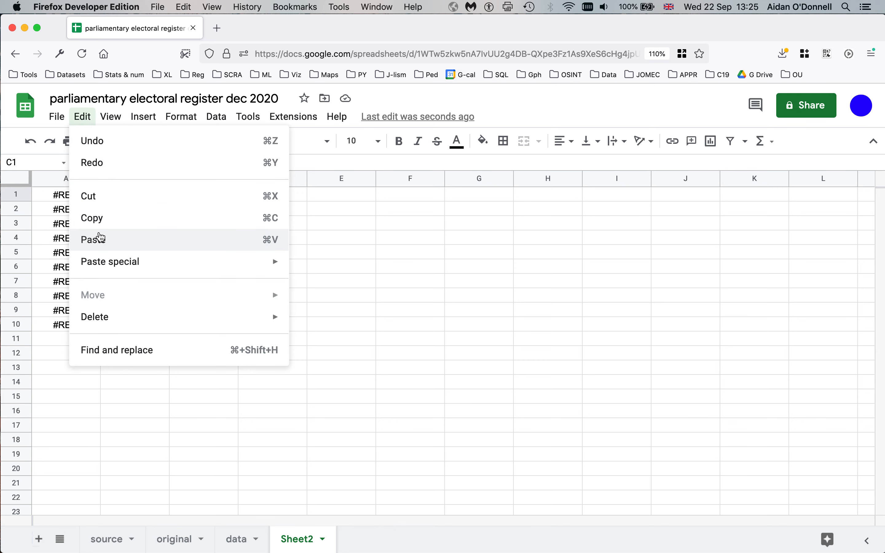
pyautogui.moveTo(271, 269)
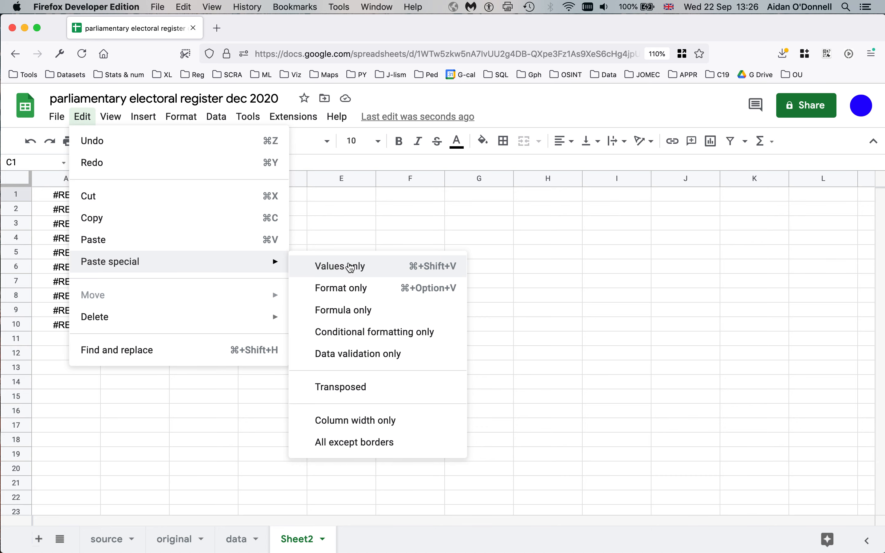
pyautogui.click(351, 267)
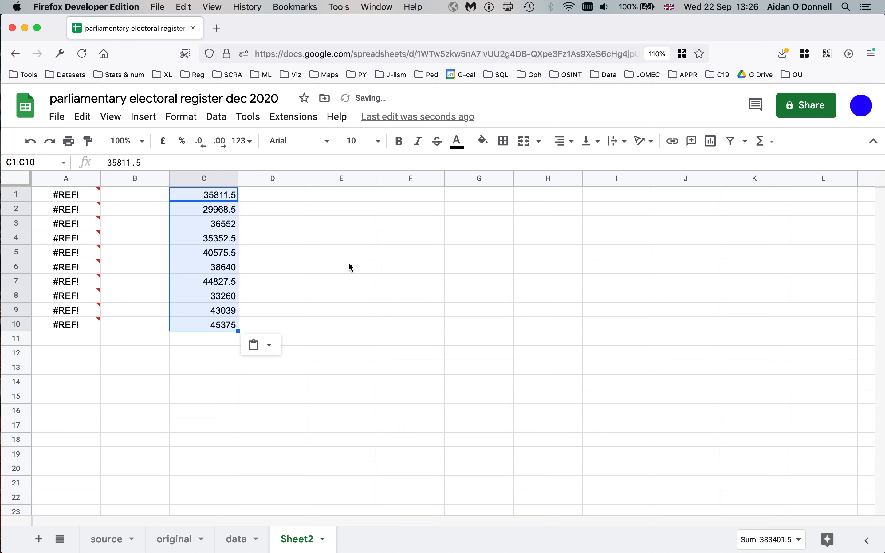
# Inspect whether C1 to C6 on Sheet2 hold plain values or formulas, and return to the data sheet
pyautogui.click(204, 197)
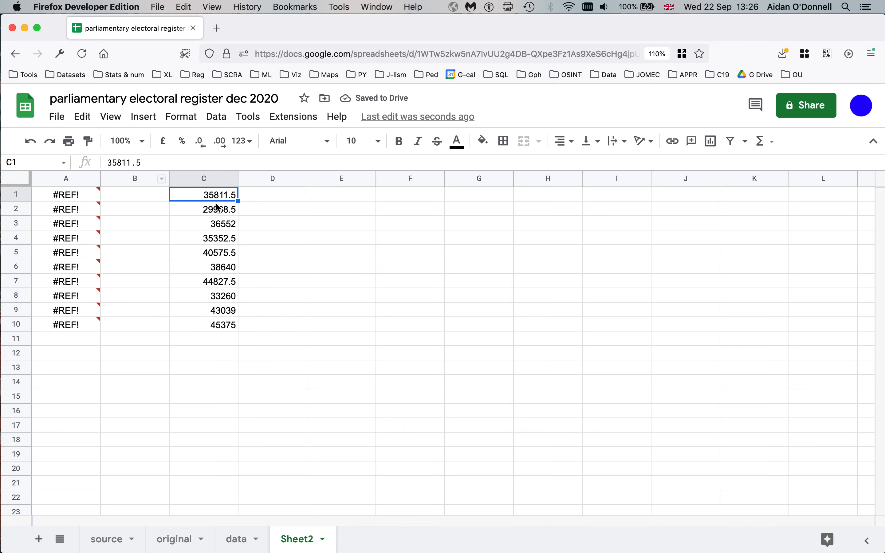
pyautogui.click(221, 212)
pyautogui.click(224, 226)
pyautogui.doubleClick(139, 163)
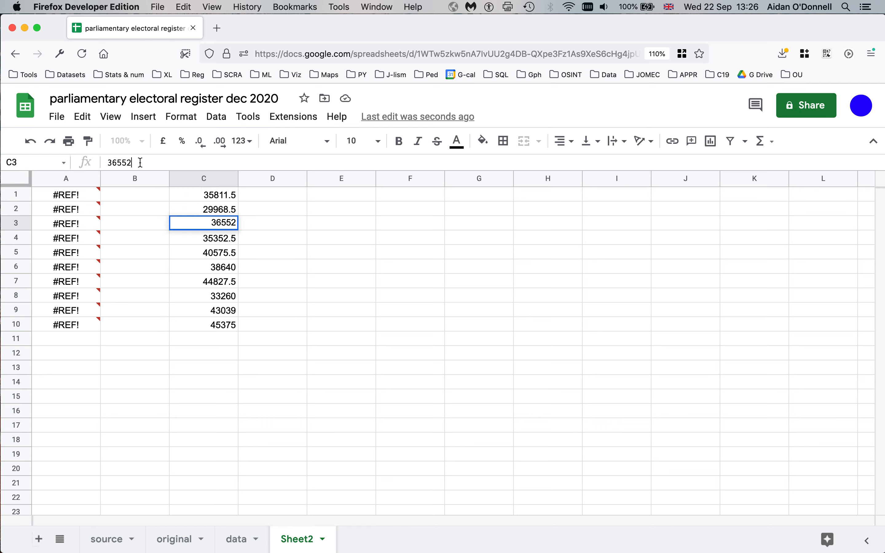
pyautogui.click(228, 243)
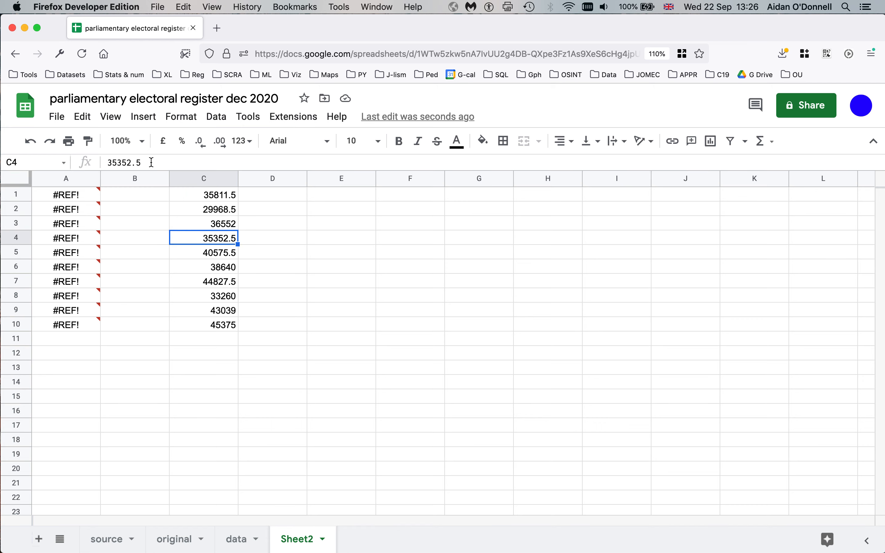
pyautogui.doubleClick(124, 163)
pyautogui.click(217, 252)
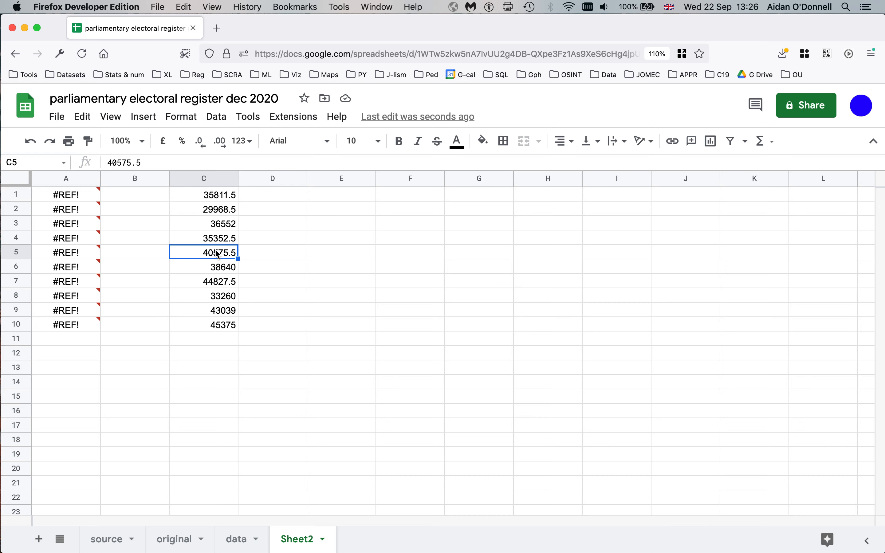
pyautogui.click(220, 270)
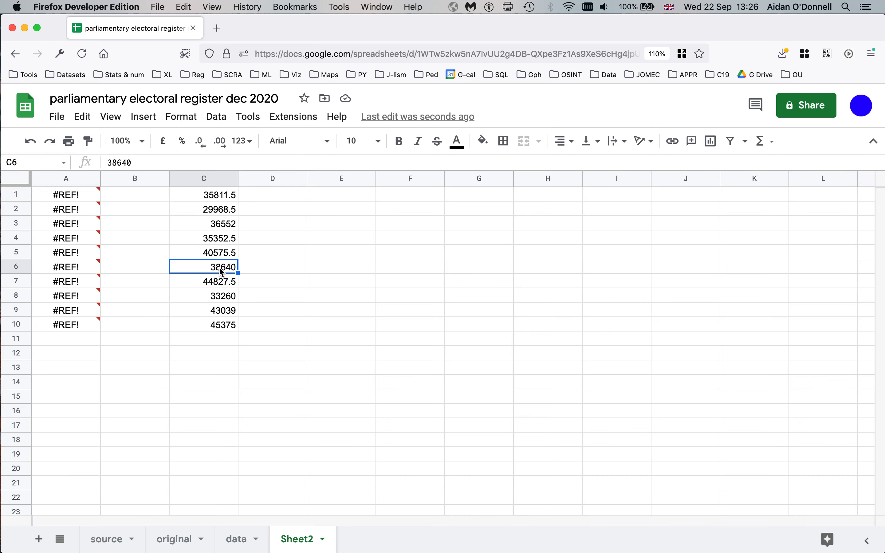
pyautogui.click(237, 541)
pyautogui.click(503, 376)
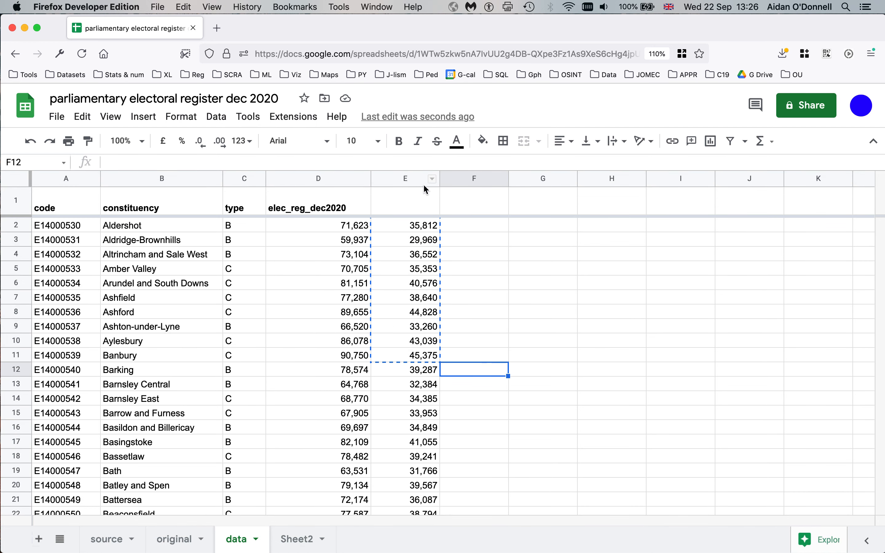
# Add the heading "divided by 2" in cell E1 above the halved electorate figures
pyautogui.click(391, 203)
pyautogui.write('divided bvy 2')
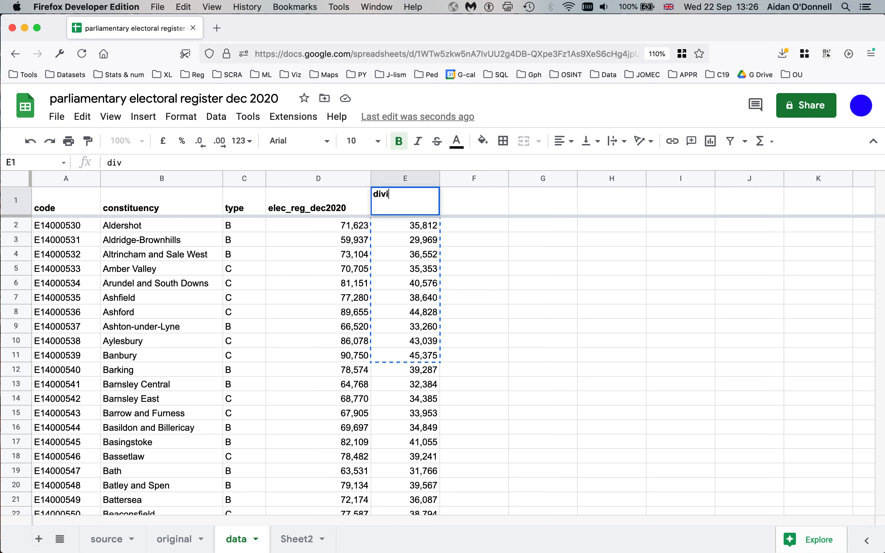
pyautogui.press('BackSpace')
pyautogui.press('BackSpace')
pyautogui.press('BackSpace')
pyautogui.press('BackSpace')
pyautogui.write('y 2')
pyautogui.press('Return')
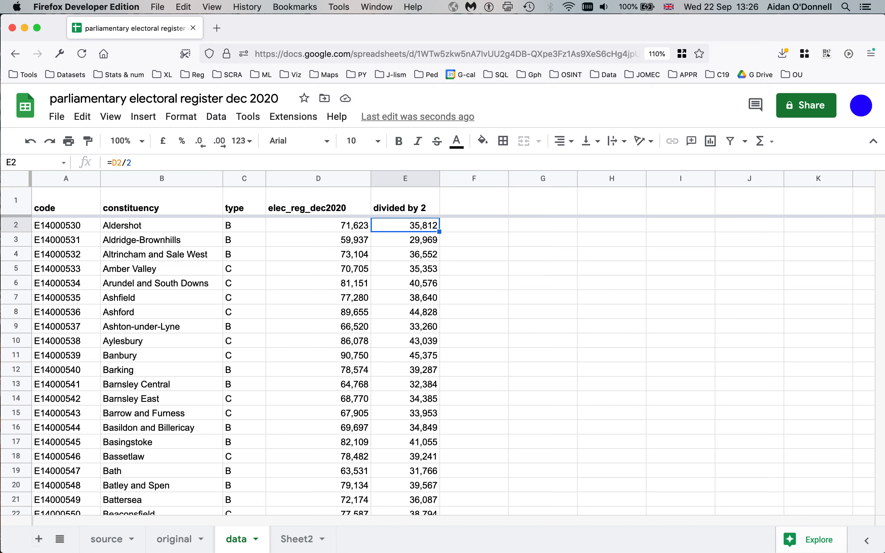
pyautogui.click(529, 232)
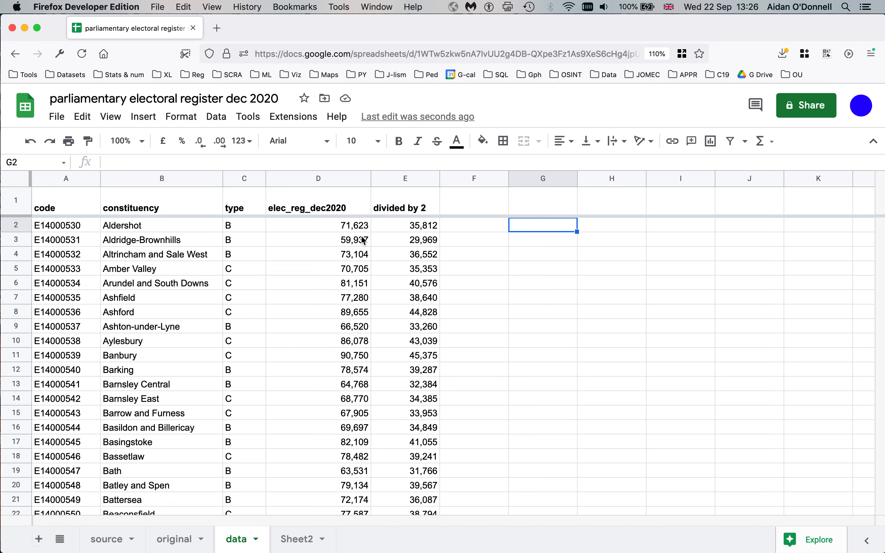
# Examine the constituency names in B2:B11 and the code, name, type and electorate cells of row 3
pyautogui.moveTo(151, 225); pyautogui.dragTo(152, 361)
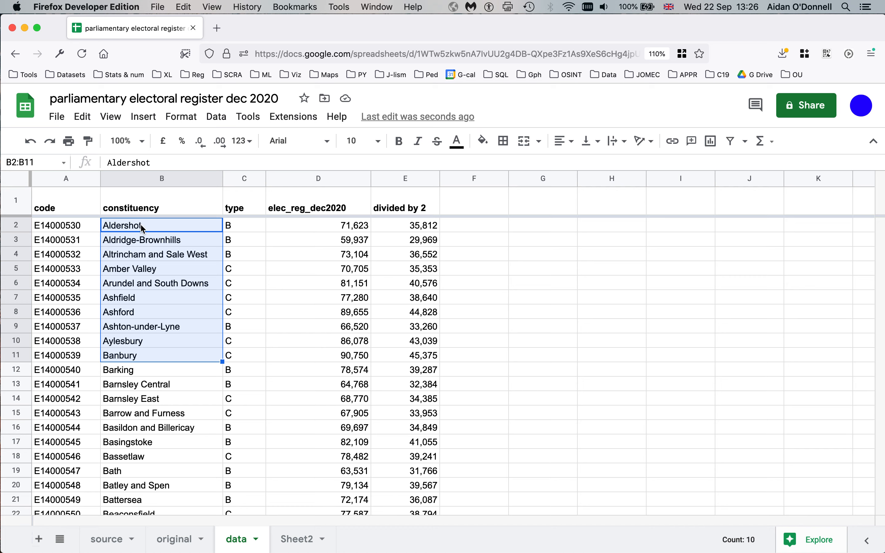
pyautogui.press('Down')
pyautogui.click(128, 227)
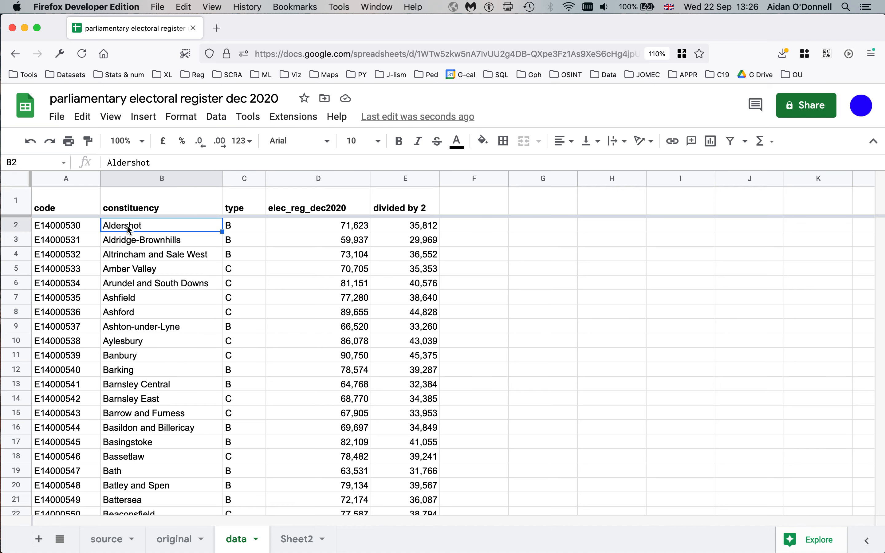
pyautogui.click(131, 242)
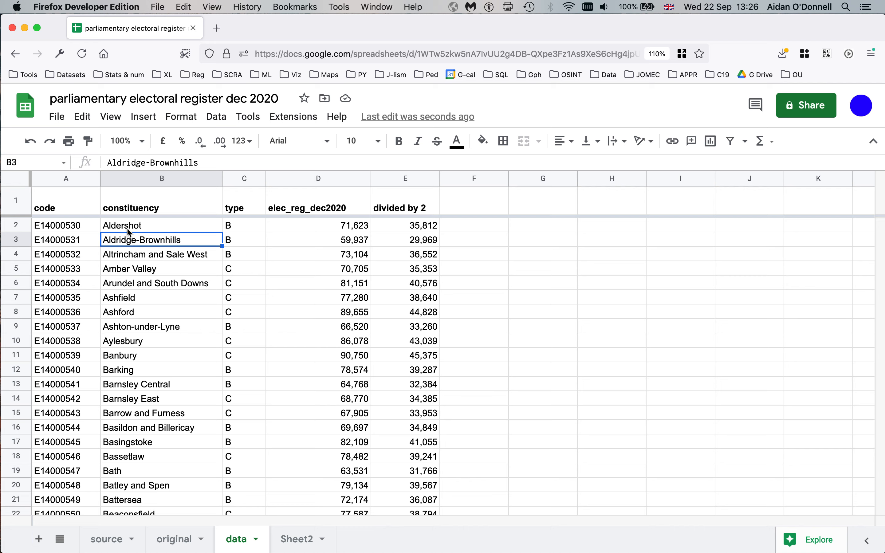
pyautogui.click(127, 229)
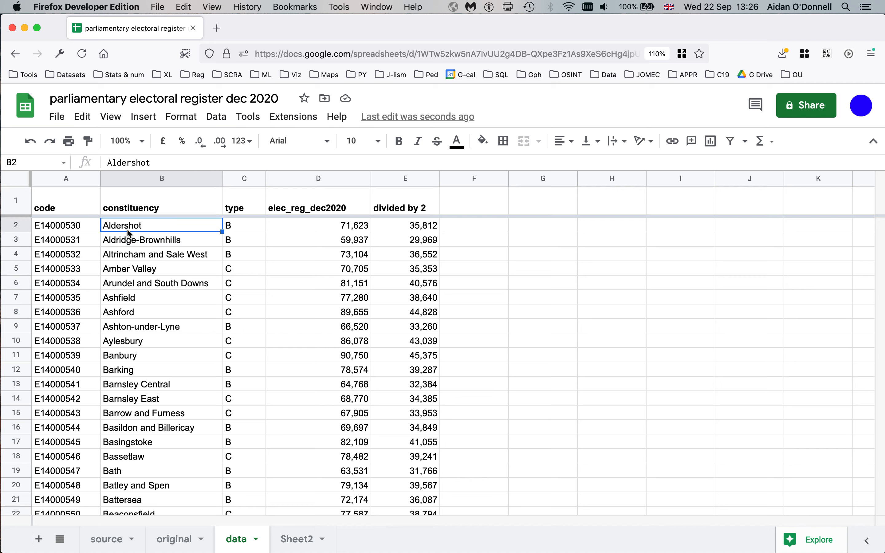
pyautogui.click(131, 244)
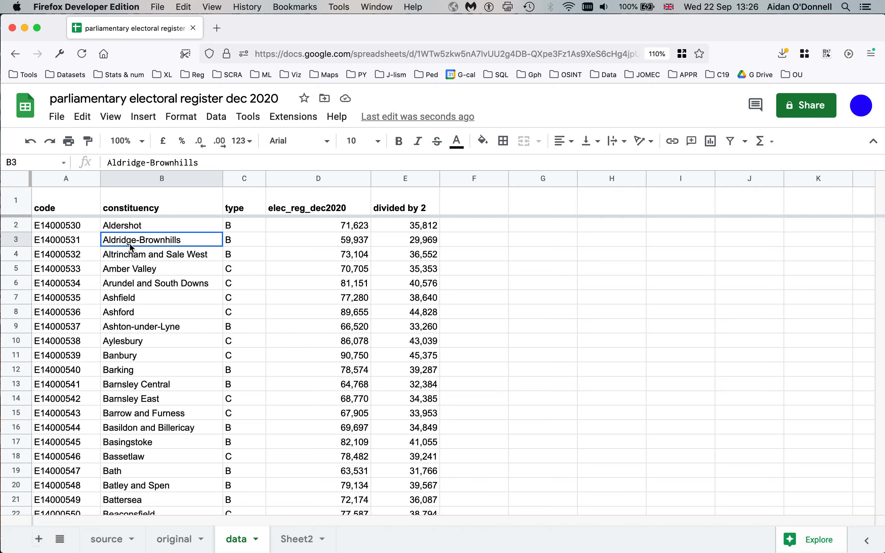
pyautogui.click(138, 260)
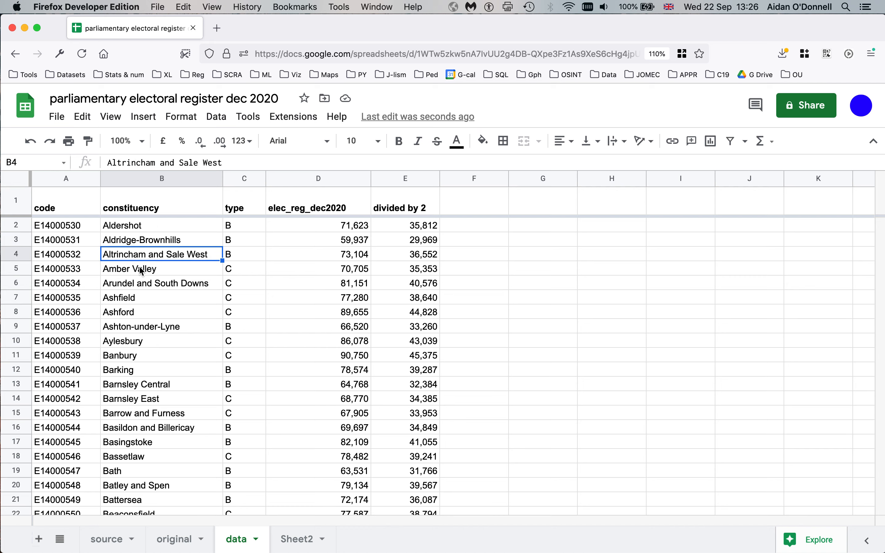
pyautogui.click(142, 271)
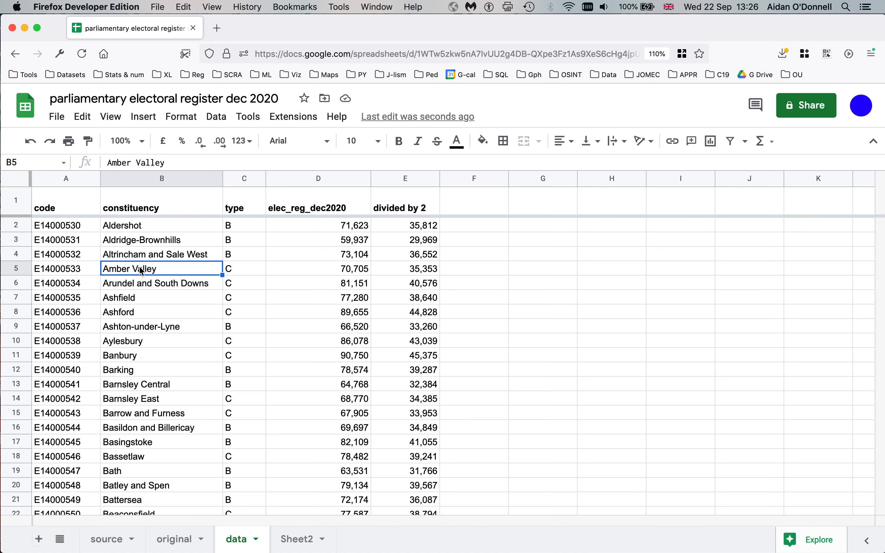
pyautogui.click(82, 240)
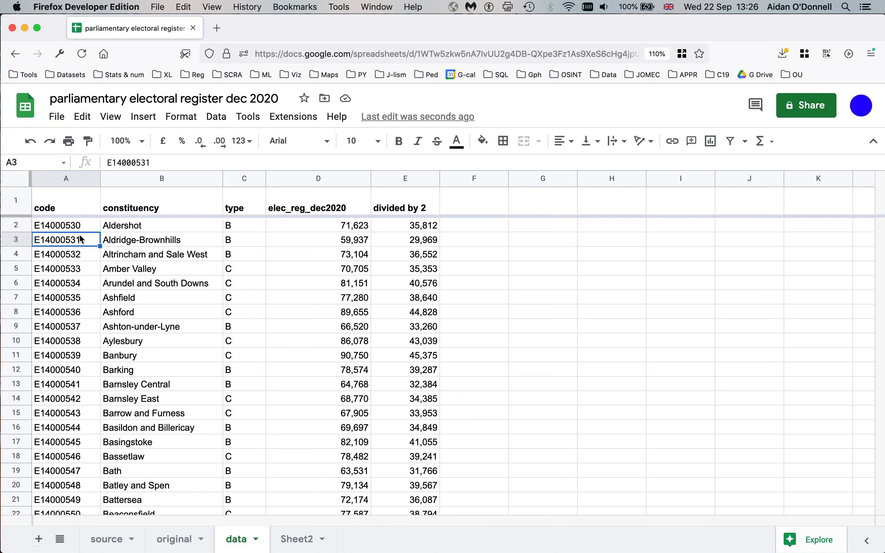
pyautogui.press('Right')
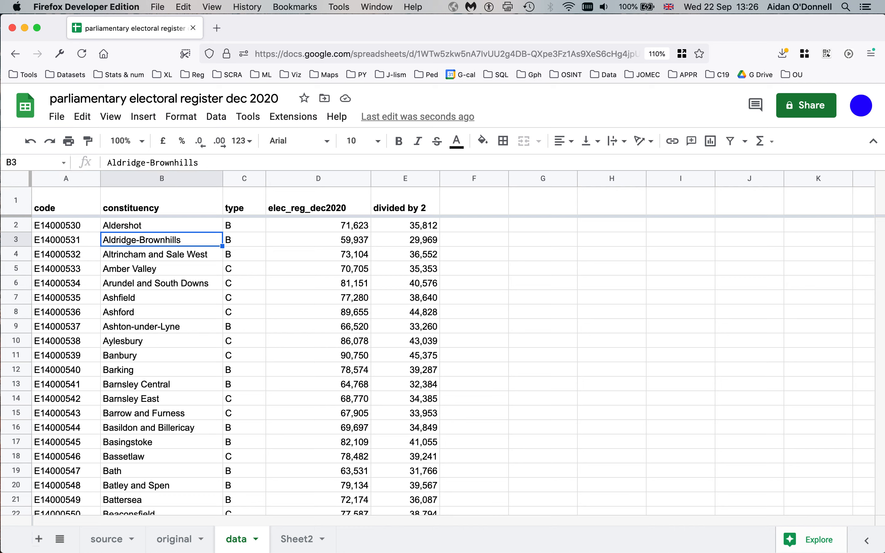
pyautogui.press('Right')
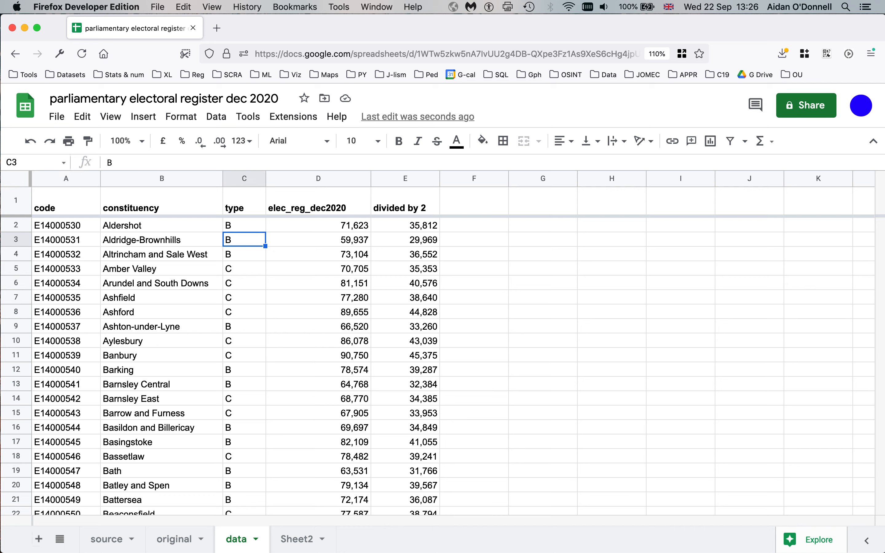
pyautogui.click(329, 243)
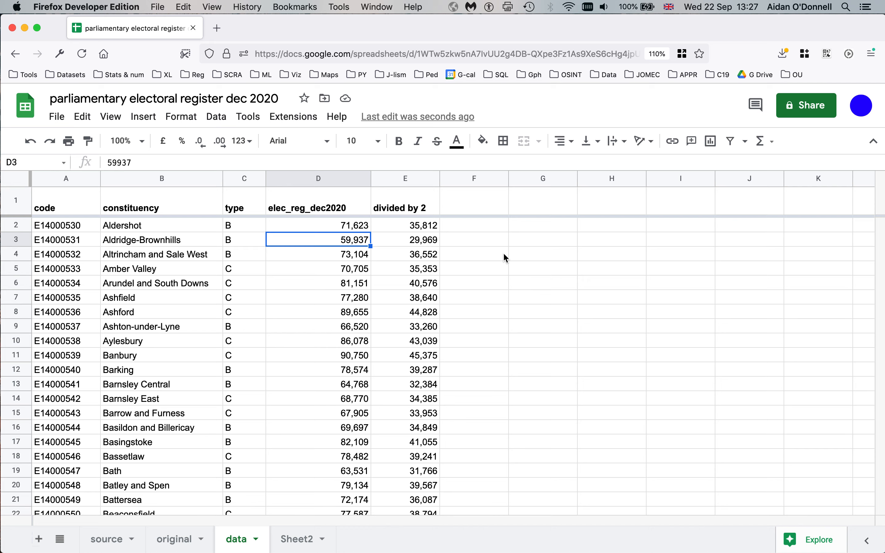
# Enter 123 in cell G3 and format the cell as plain text
pyautogui.click(535, 240)
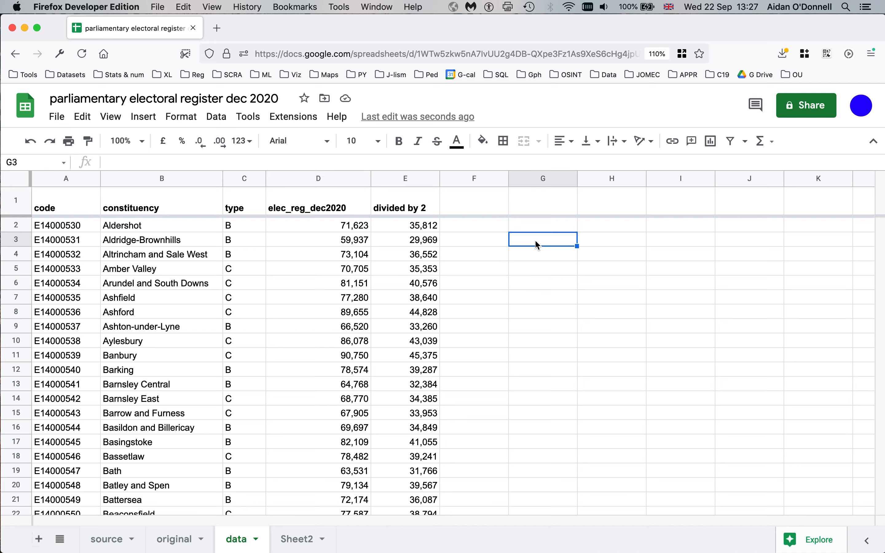
pyautogui.write('123')
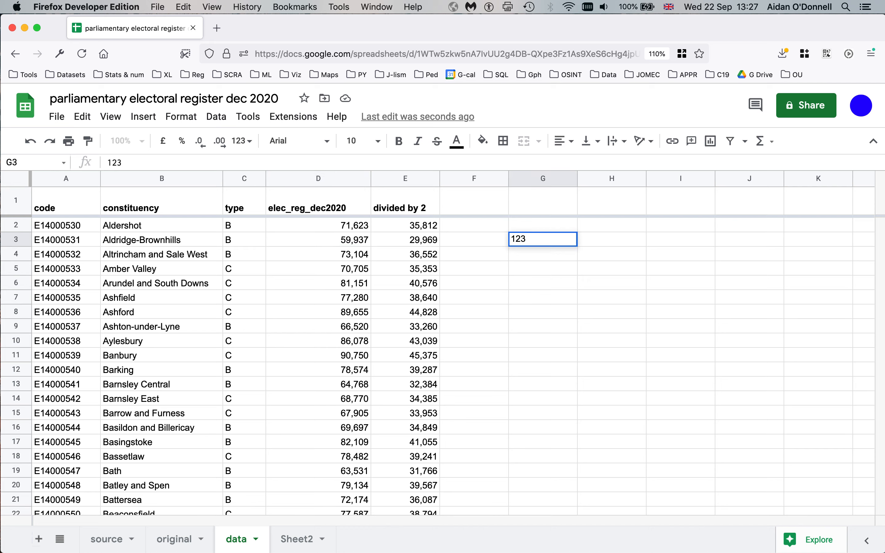
pyautogui.press('Return')
pyautogui.click(543, 239)
pyautogui.click(180, 117)
pyautogui.moveTo(369, 203)
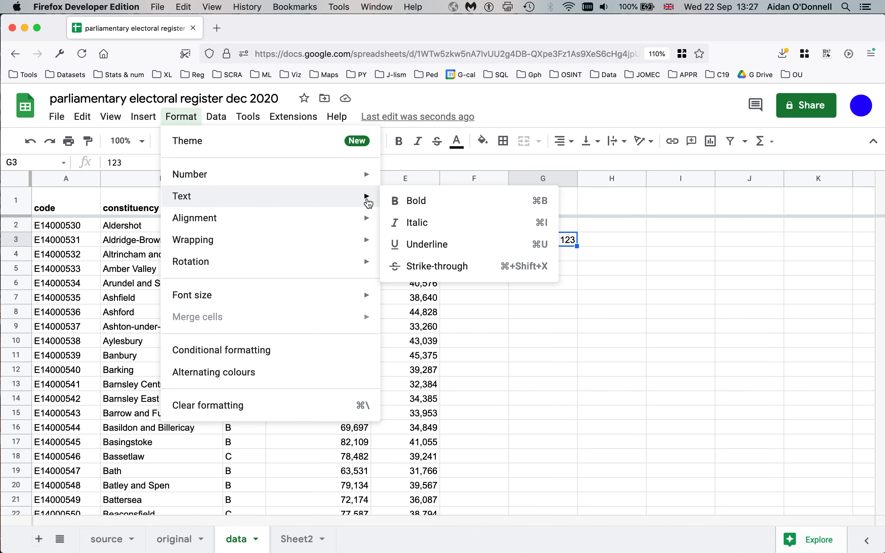
pyautogui.moveTo(337, 177)
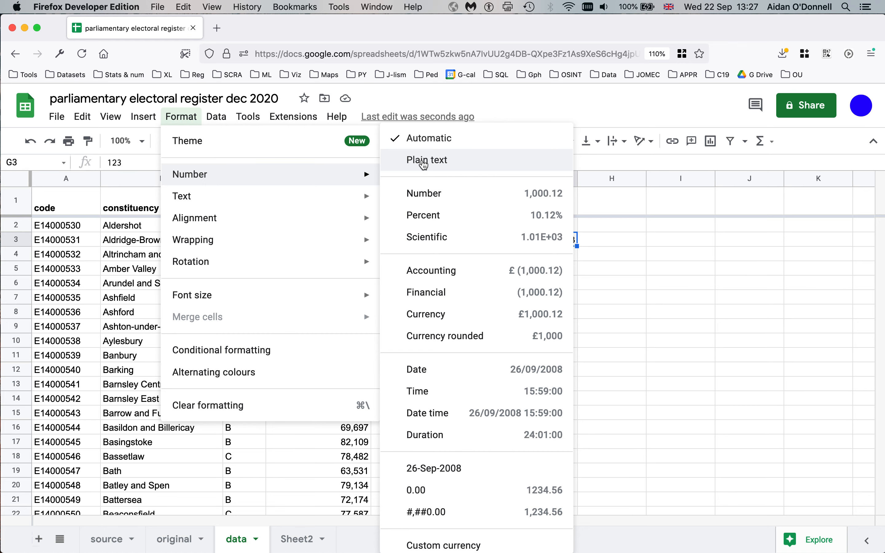
pyautogui.click(424, 161)
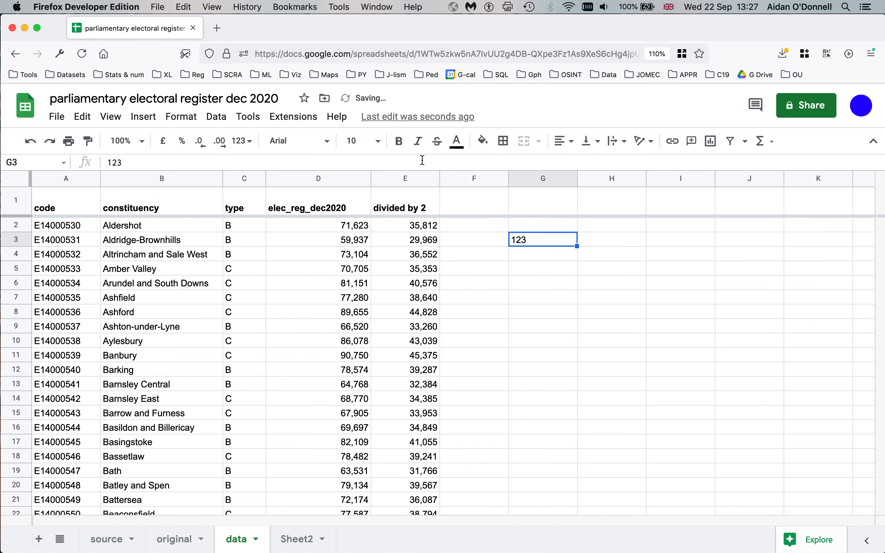
# Enter 123 in cell G4 with its automatic number format, directly below the plain-text entry
pyautogui.click(553, 258)
pyautogui.write('123')
pyautogui.click(551, 273)
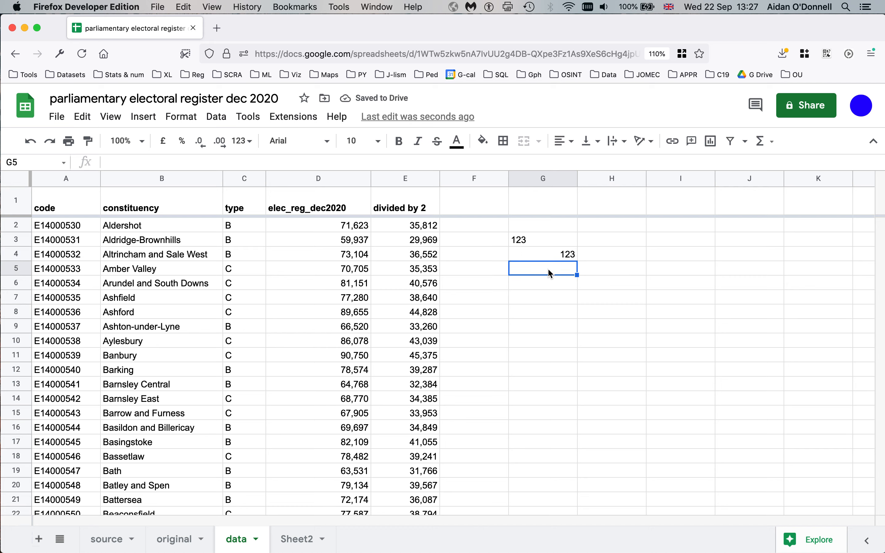
# Enter 44460 in cell G6 and format the cell as a date
pyautogui.click(546, 288)
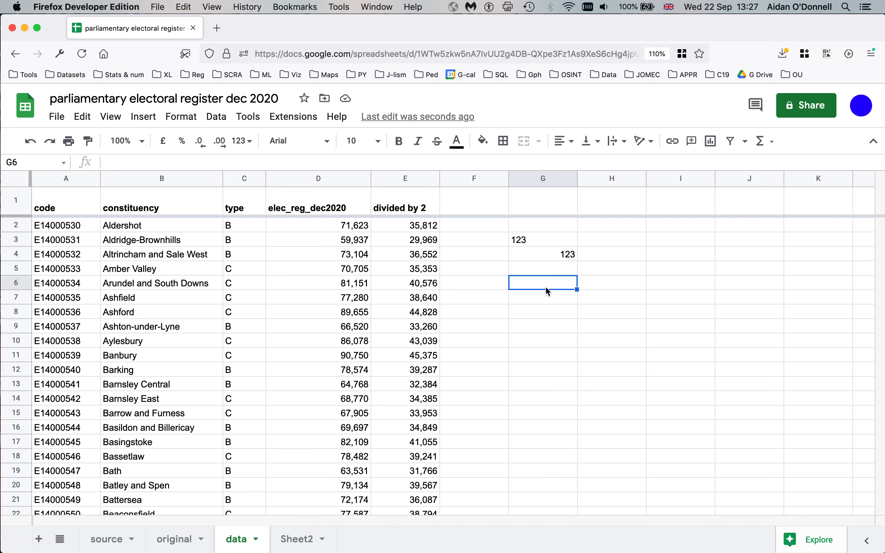
pyautogui.write('44')
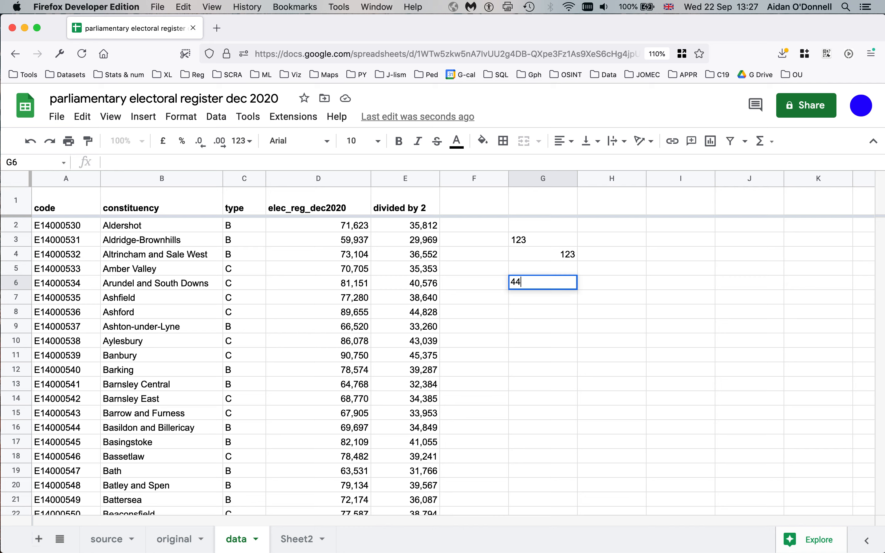
pyautogui.write('460')
pyautogui.press('Return')
pyautogui.click(566, 284)
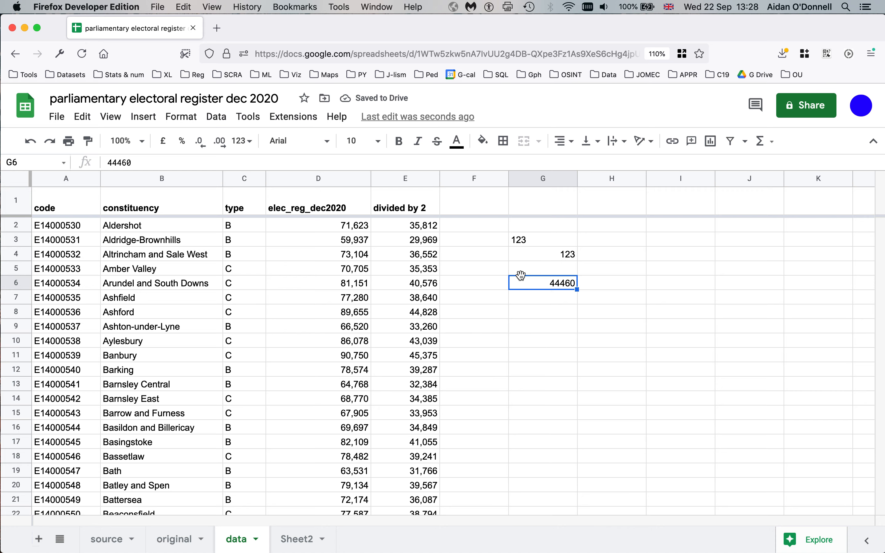
pyautogui.click(181, 117)
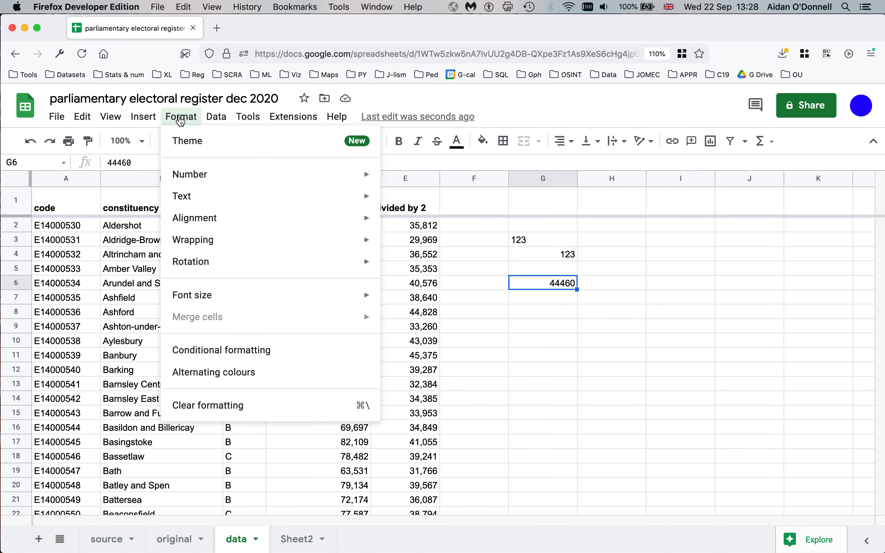
pyautogui.moveTo(282, 182)
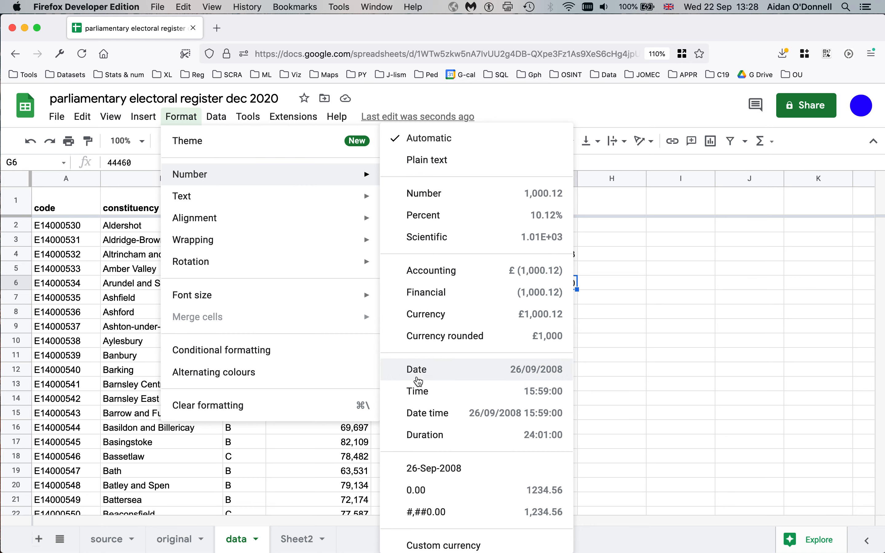
pyautogui.click(421, 374)
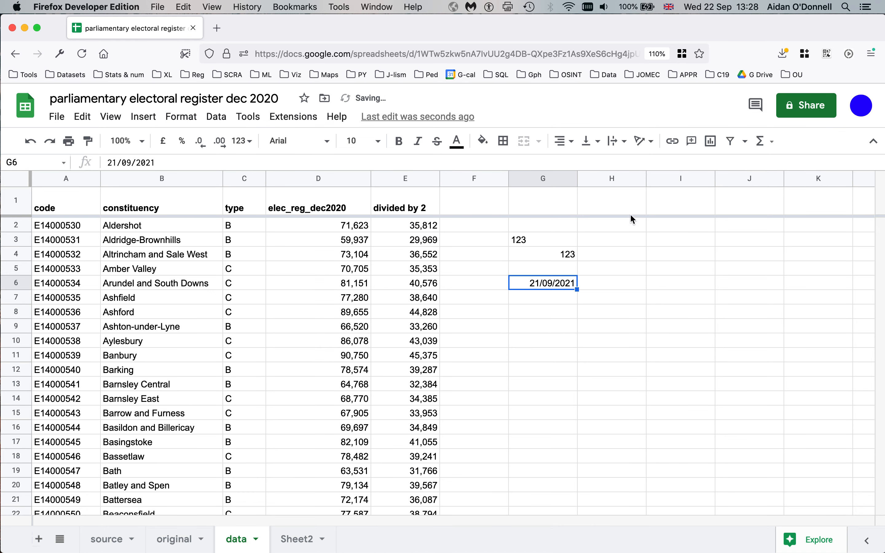
pyautogui.click(565, 298)
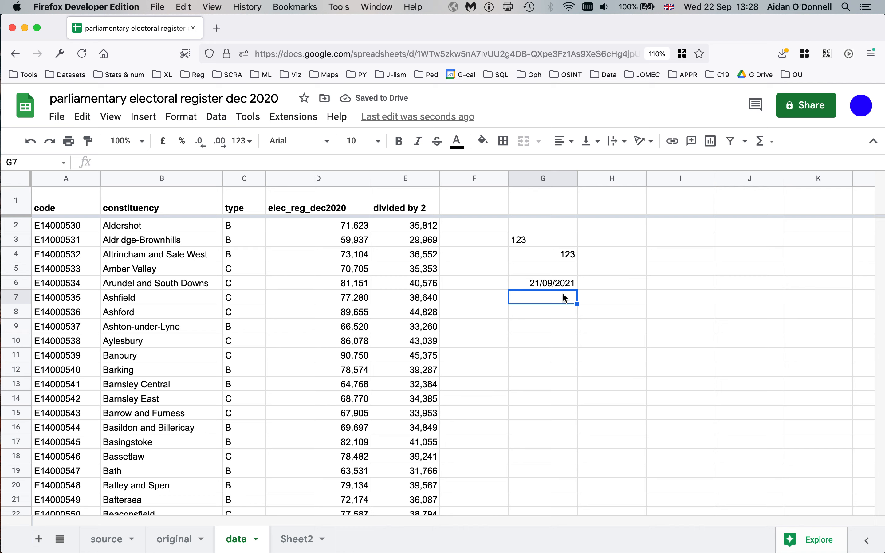
pyautogui.click(548, 288)
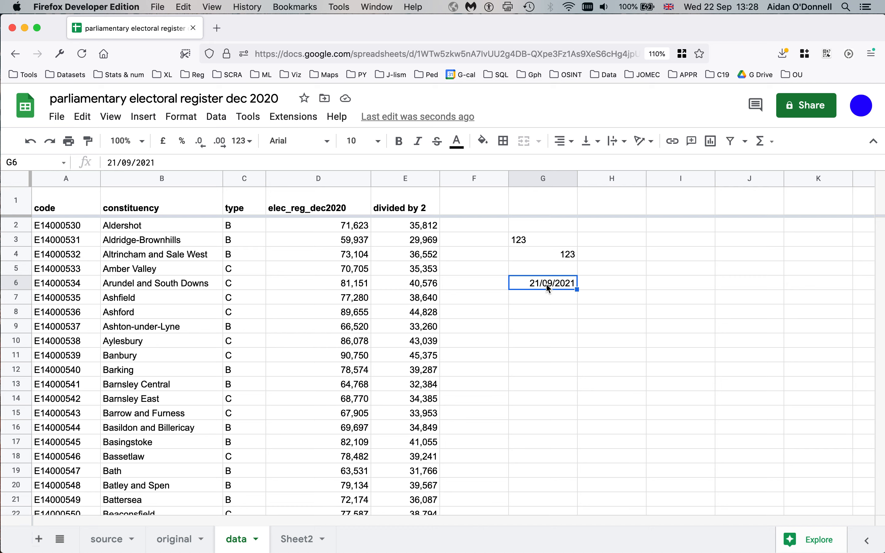
# Enter the date 1/10/2021 in cell G8 and change its format to Number
pyautogui.click(534, 310)
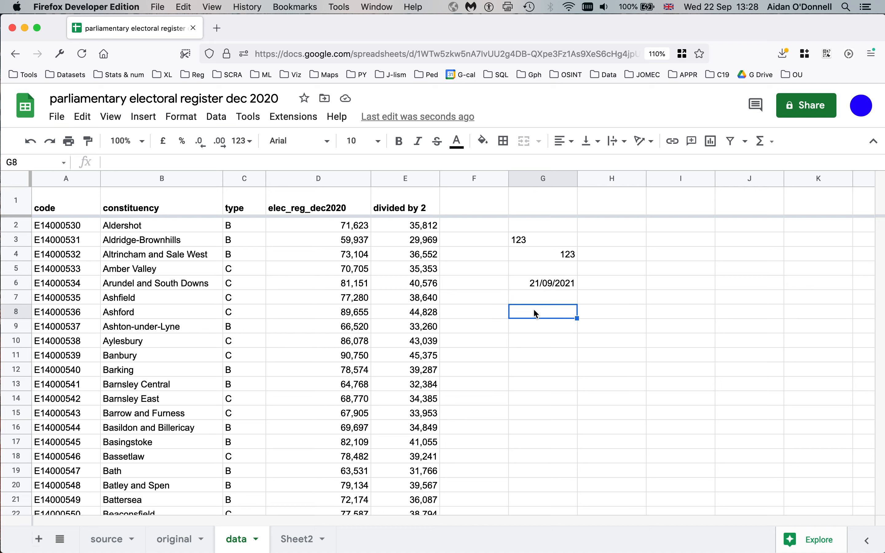
pyautogui.write('1/10/2021')
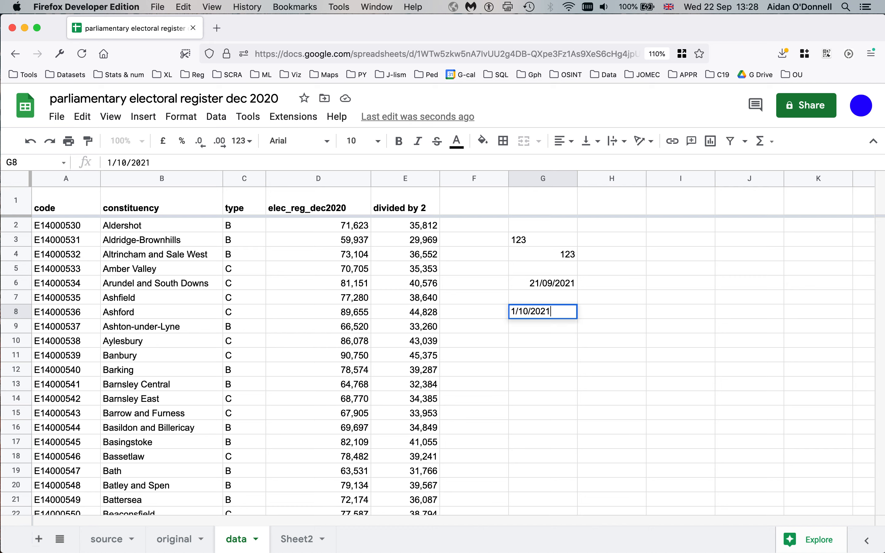
pyautogui.press('Return')
pyautogui.click(536, 313)
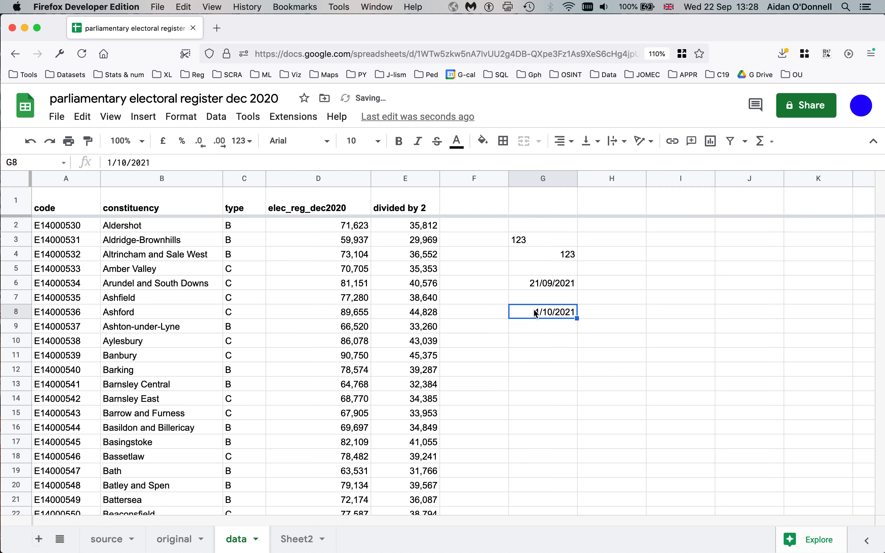
pyautogui.click(182, 117)
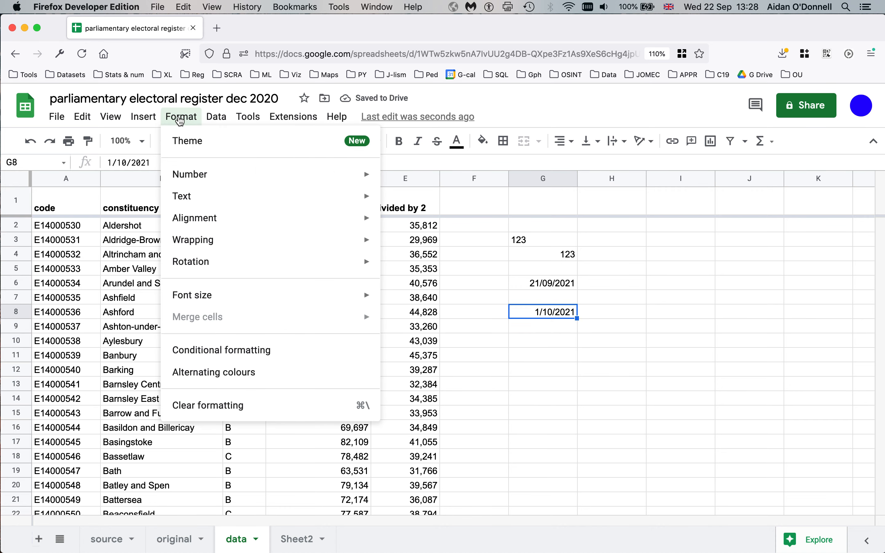
pyautogui.moveTo(349, 180)
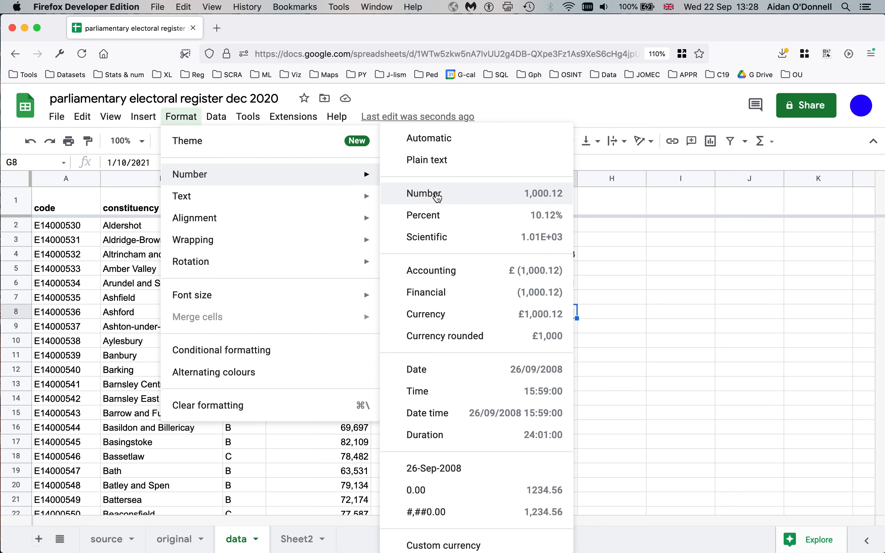
pyautogui.click(437, 194)
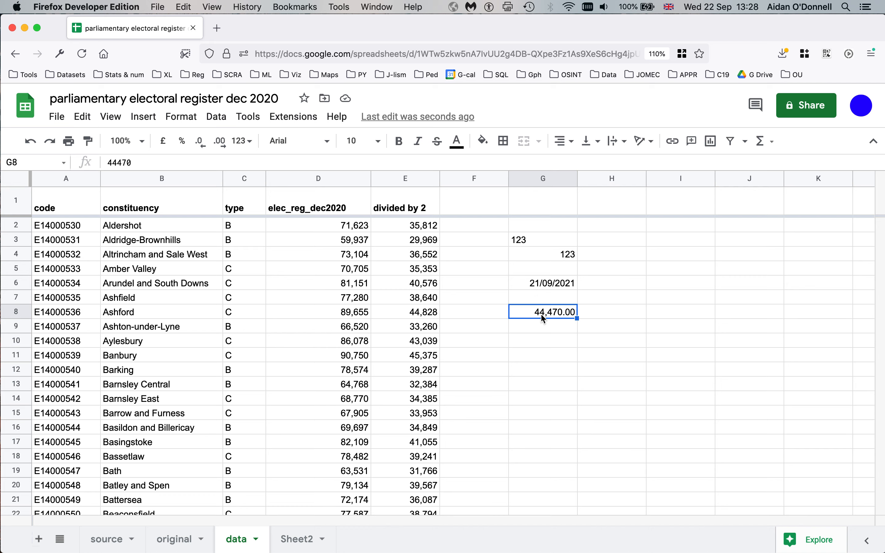
pyautogui.click(531, 285)
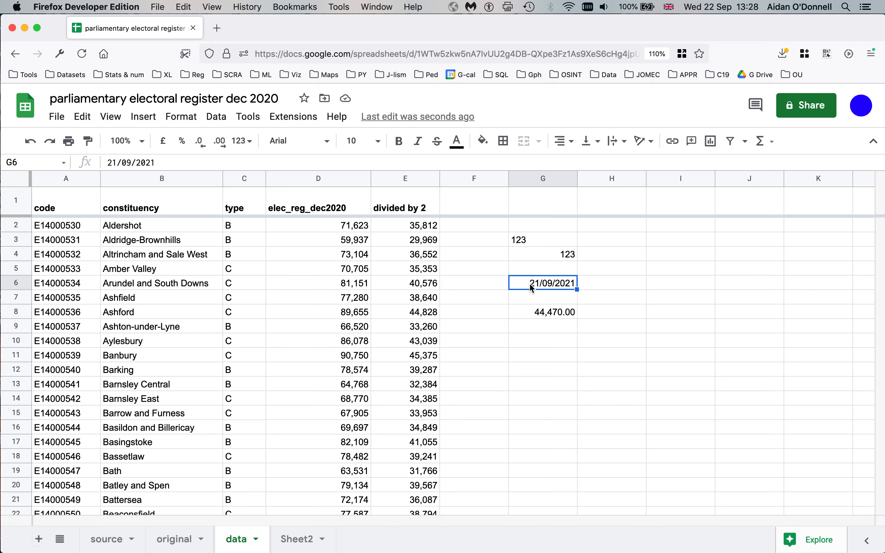
# Compare the alignment of the text entry in G3 and the number in G4 with the code in A3 and the electorate in D3
pyautogui.click(528, 240)
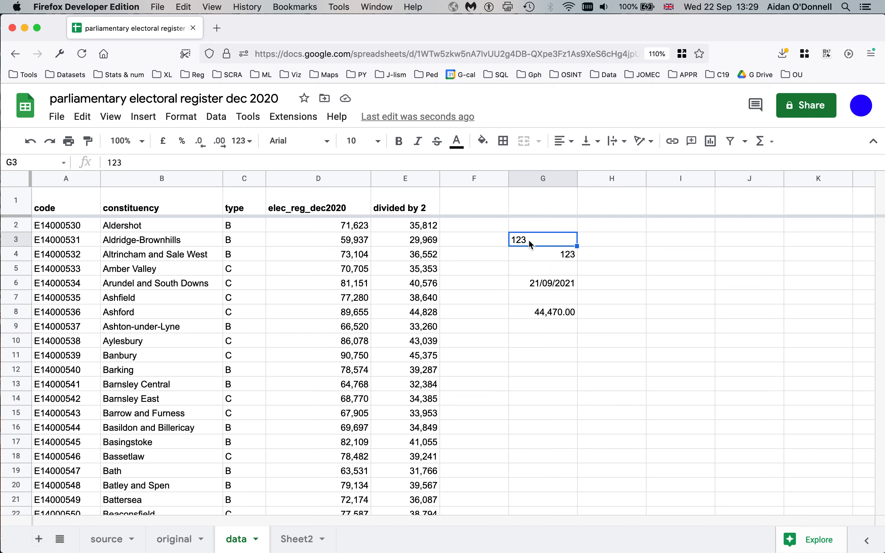
pyautogui.click(552, 254)
pyautogui.click(548, 242)
pyautogui.click(75, 242)
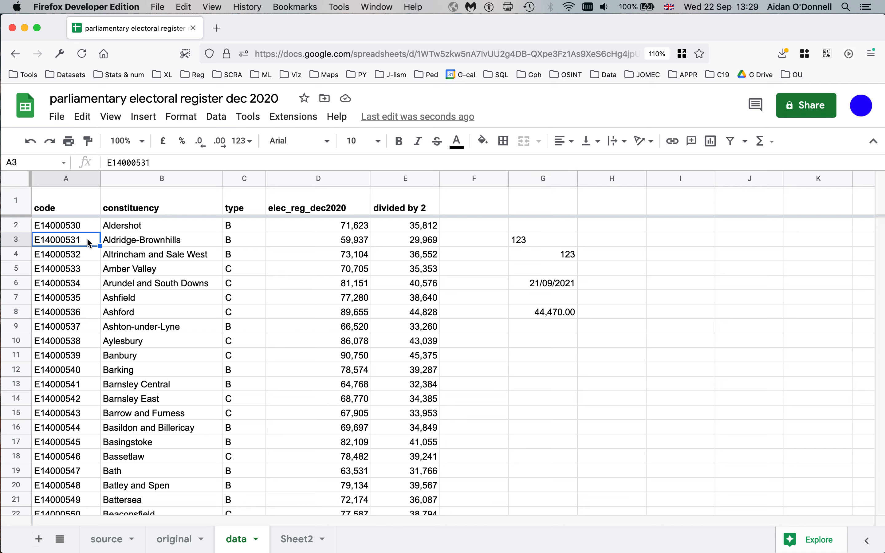
pyautogui.click(350, 242)
pyautogui.click(557, 242)
pyautogui.click(558, 253)
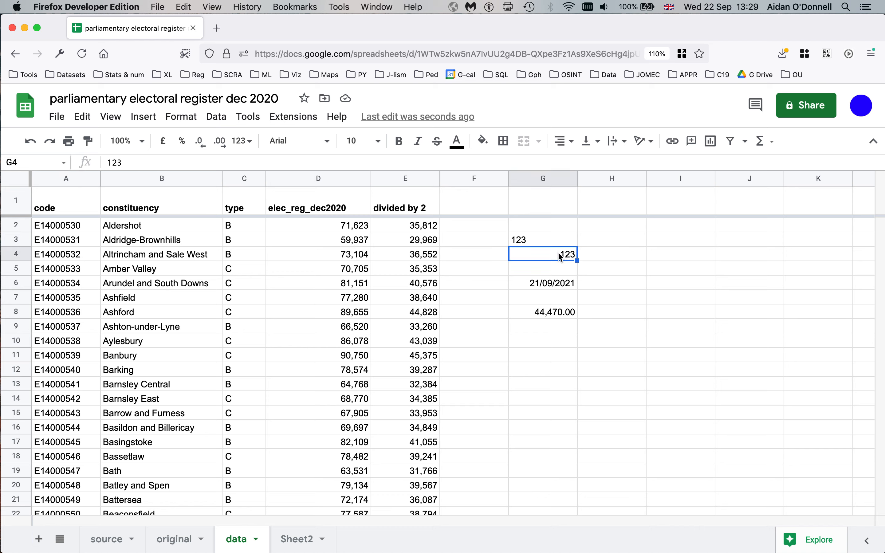
pyautogui.click(537, 239)
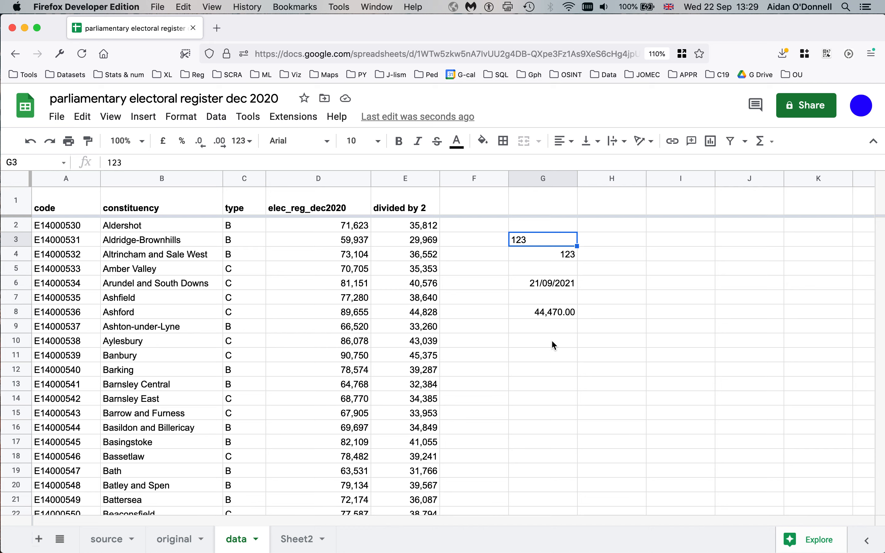
# Clear the format demonstration entries from cells G2:G10
pyautogui.moveTo(552, 341); pyautogui.dragTo(542, 224)
pyautogui.press('Delete')
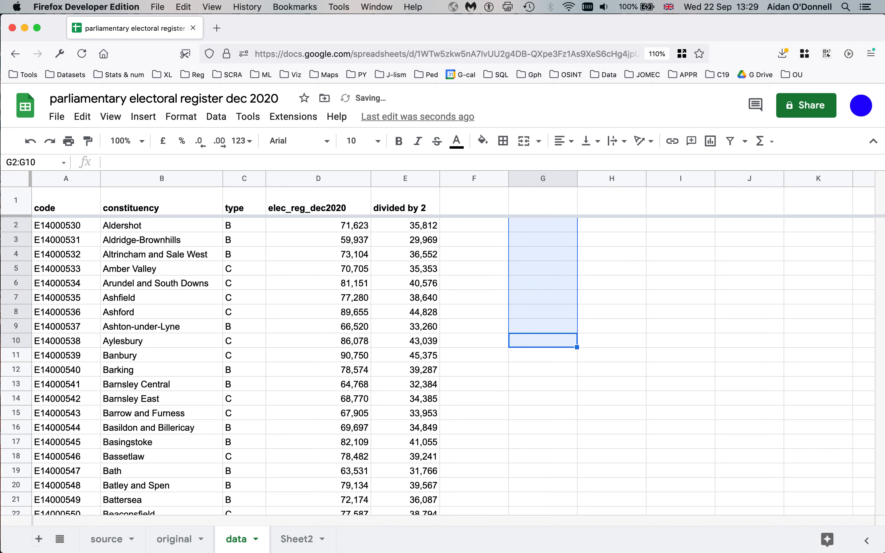
pyautogui.click(548, 272)
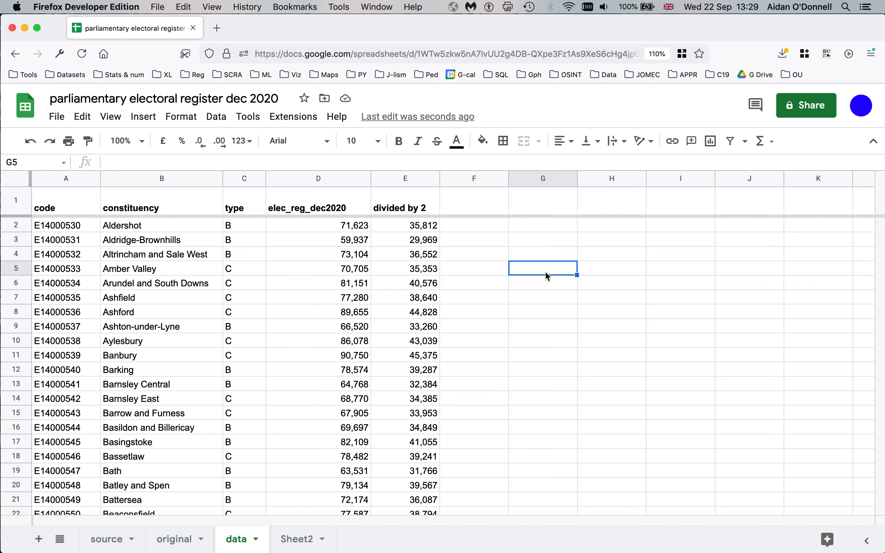
# Stop the screen recording in QuickTime Player and name its file sheets2 for saving to the Desktop
pyautogui.press('ctrl+super+Escape')
pyautogui.press('super+q')
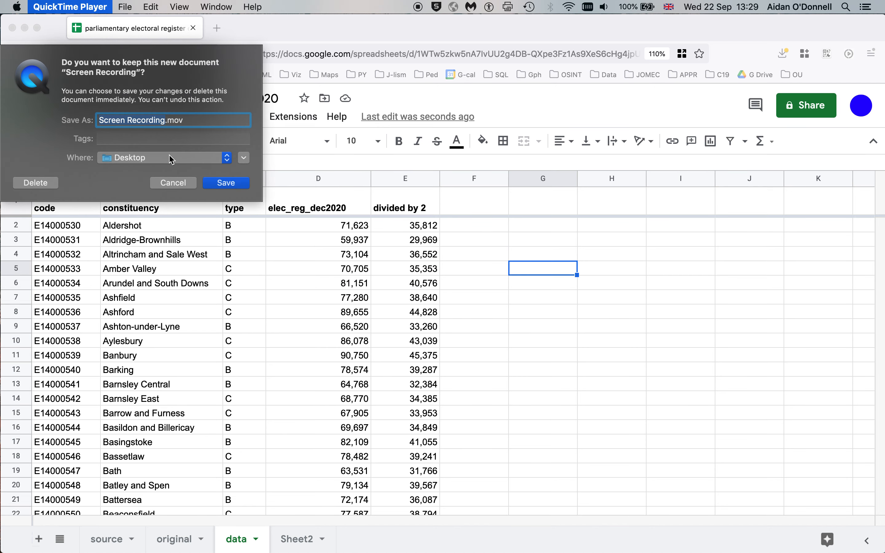
pyautogui.write('sheets2')
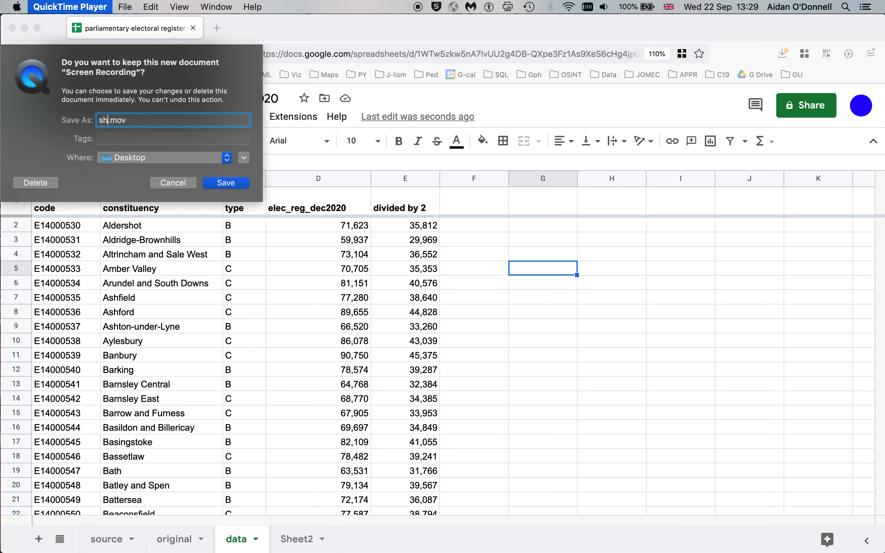